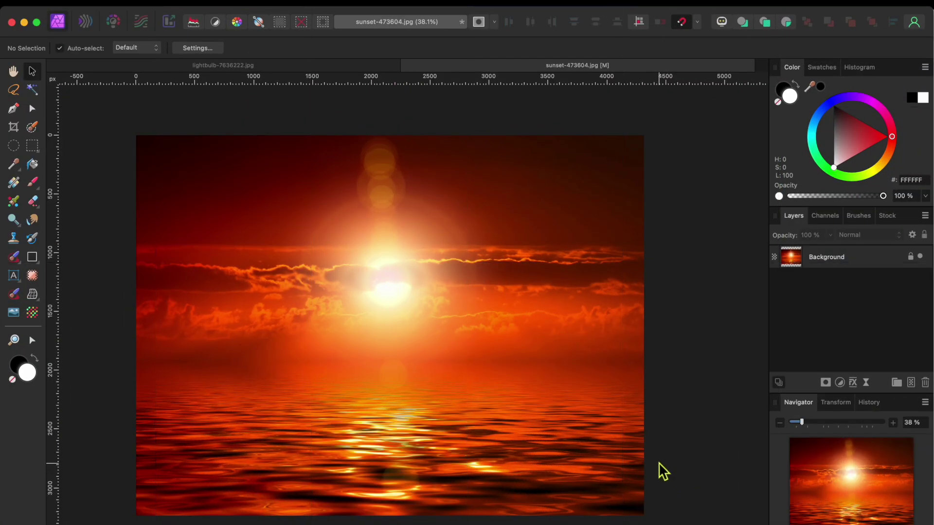
- Duplicate the sunset-473604.jpg Background layer with Cmd+J
click(860, 258)
key(super+j)
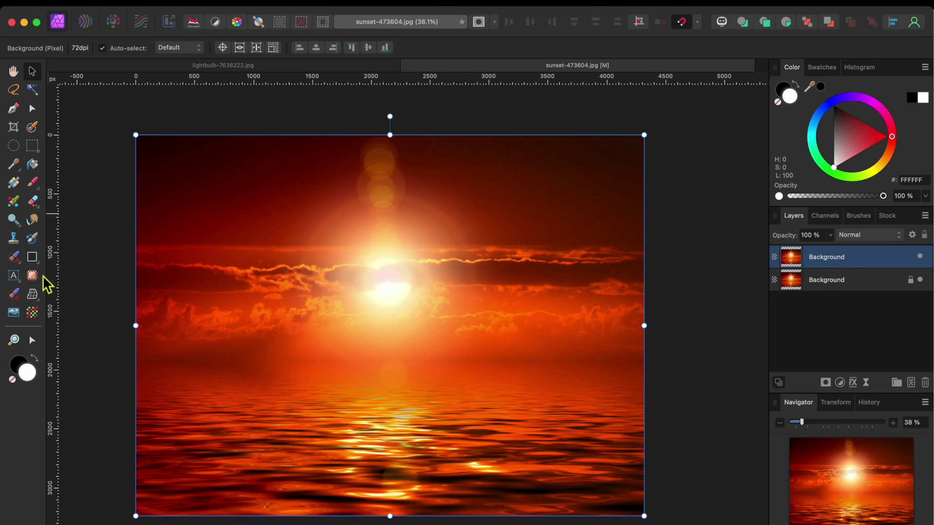
- Place lightbulb-7636222.jpg from Downloads, sized as a square over the sunset's right side
click(118, 1)
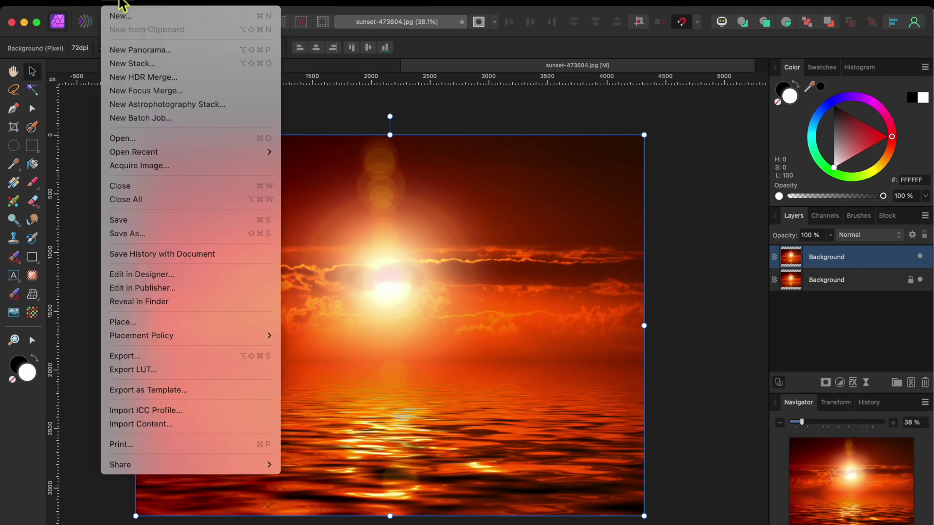
click(119, 322)
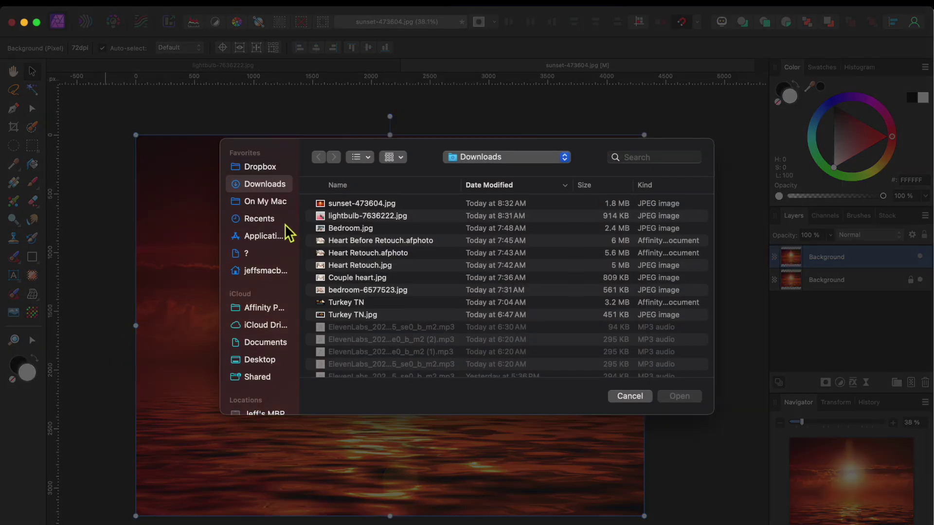
click(339, 217)
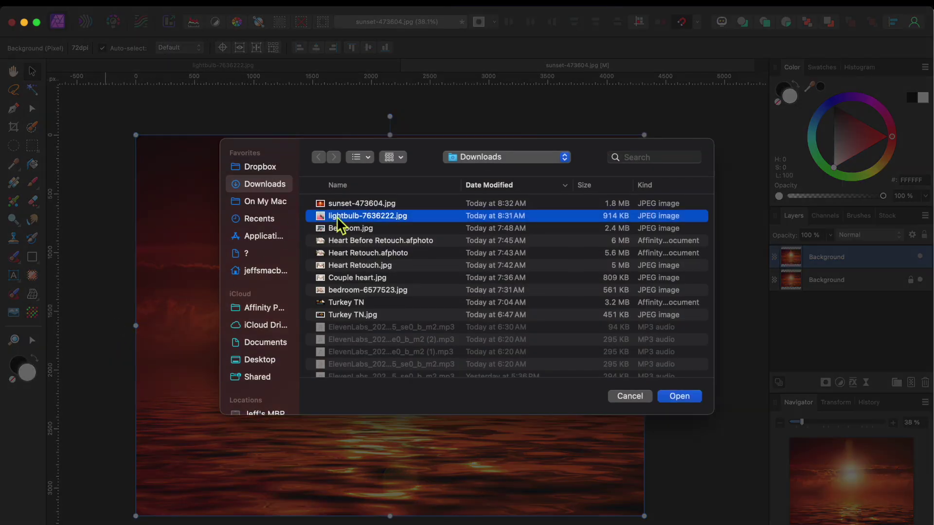
click(688, 397)
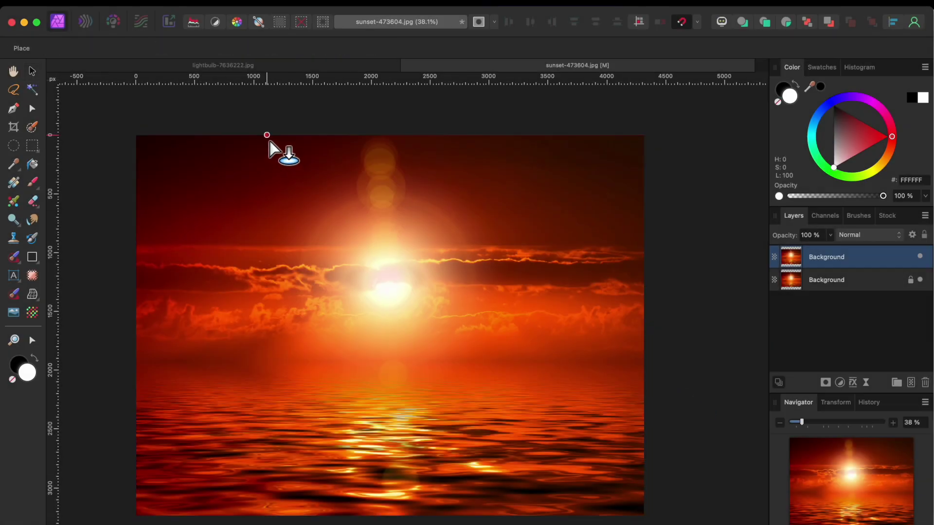
drag(267, 135, 645, 512)
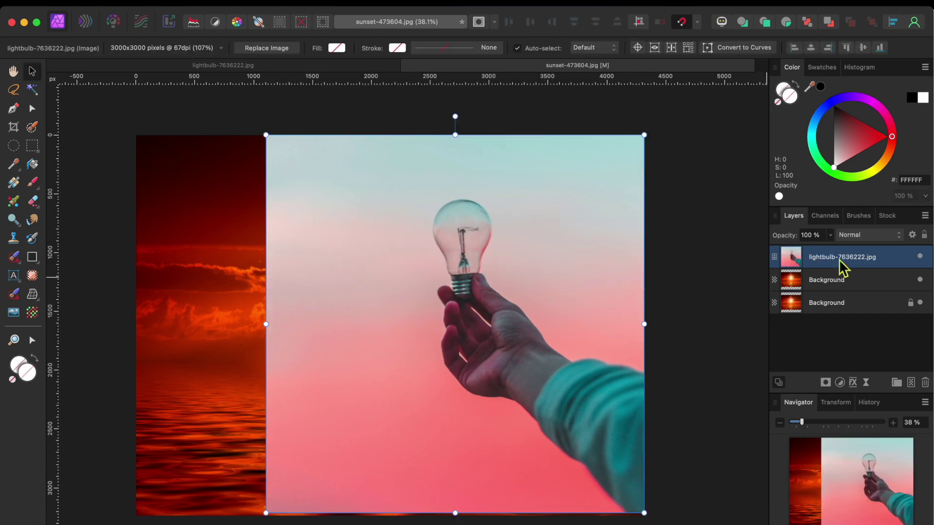
- Brush-select the hand and lightbulb, then preview the refinement against a White matte
click(33, 128)
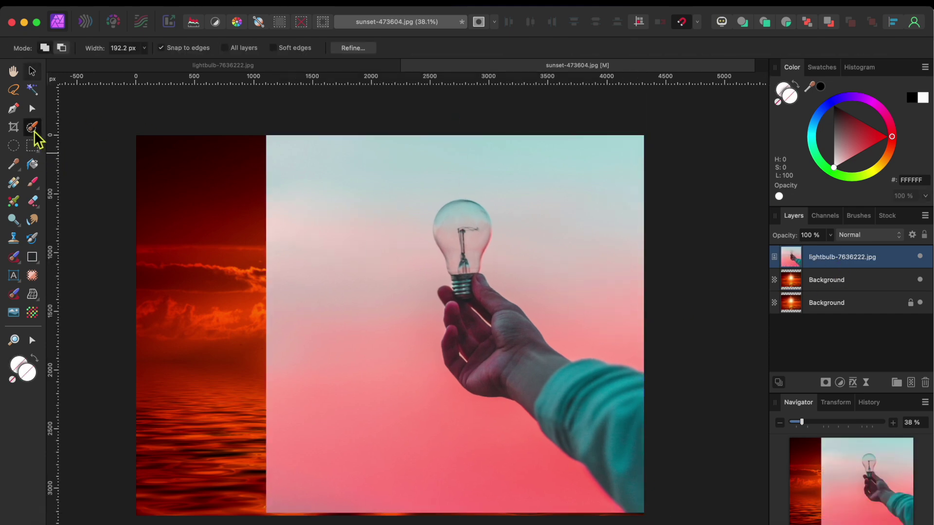
mouse_move(466, 232)
mouse_down()
mouse_move(471, 311)
mouse_move(496, 350)
mouse_move(632, 432)
mouse_up()
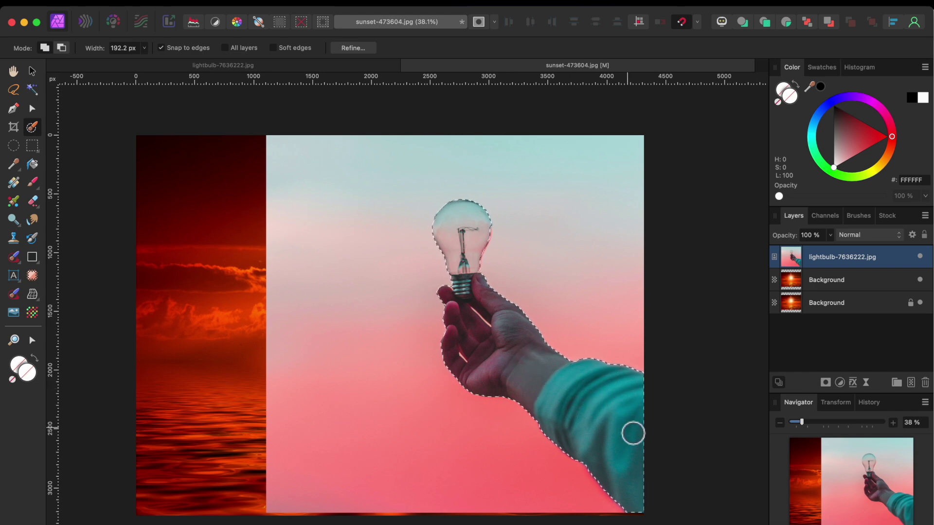
click(354, 48)
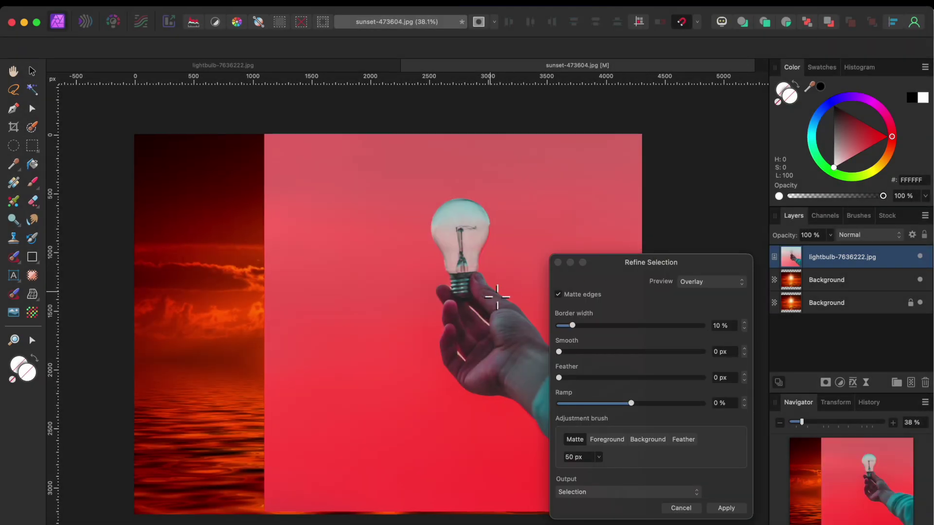
scroll(497, 297, right, 5)
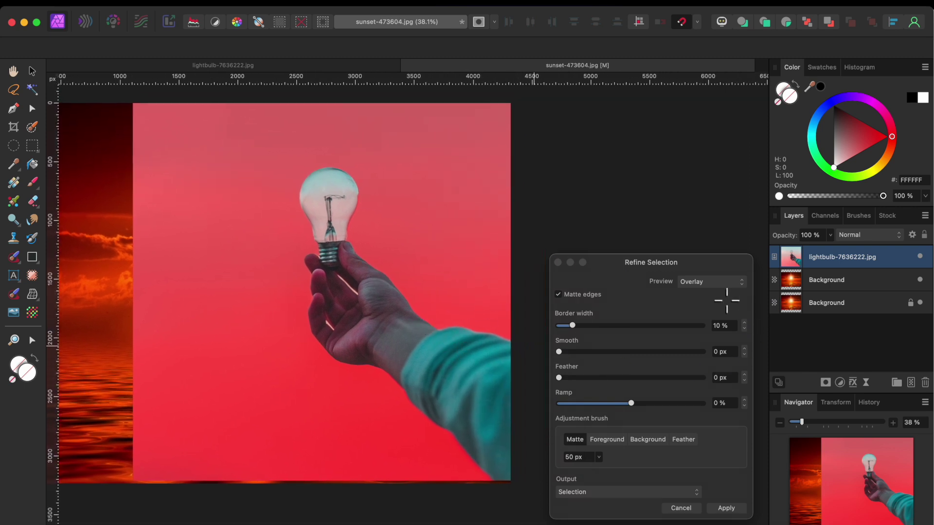
click(712, 286)
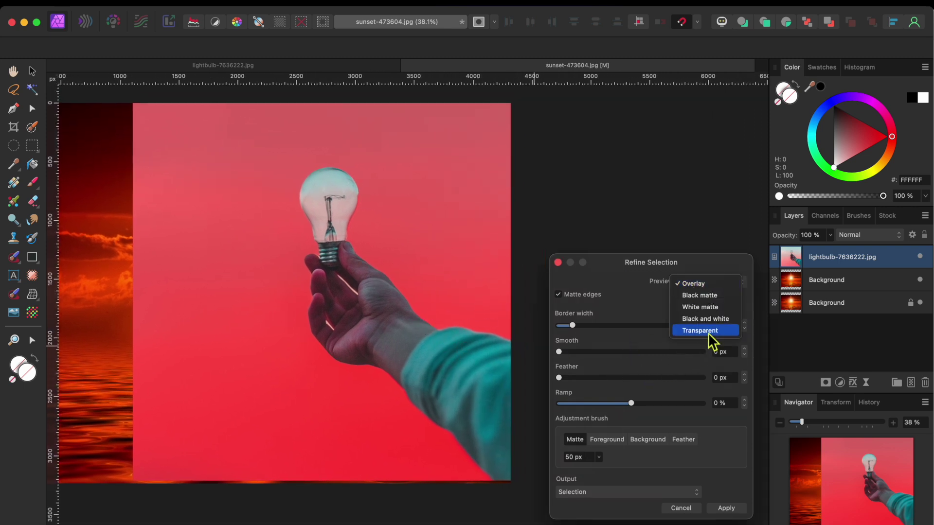
click(713, 308)
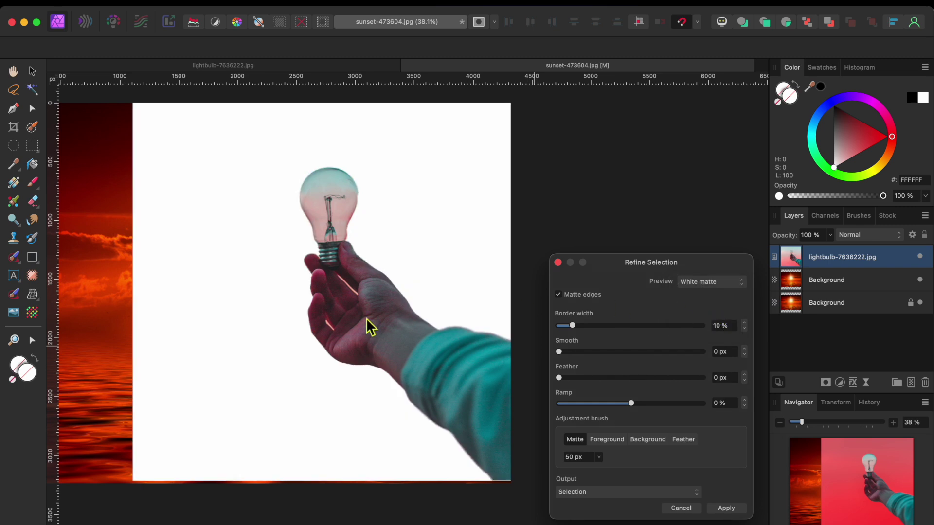
- Refine the selection in foreground mode and output it as a new layer with mask
scroll(359, 323, up, 6)
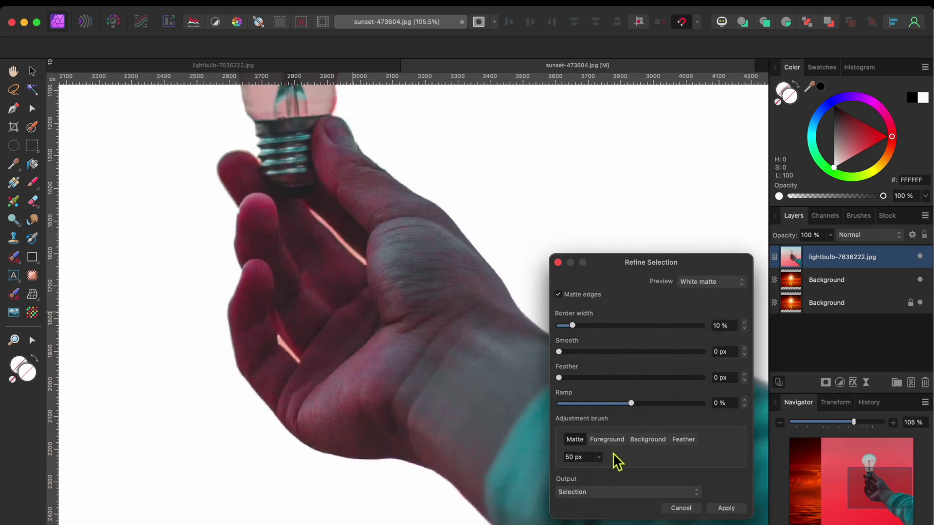
click(607, 440)
scroll(375, 404, up, 3)
scroll(376, 405, down, 3)
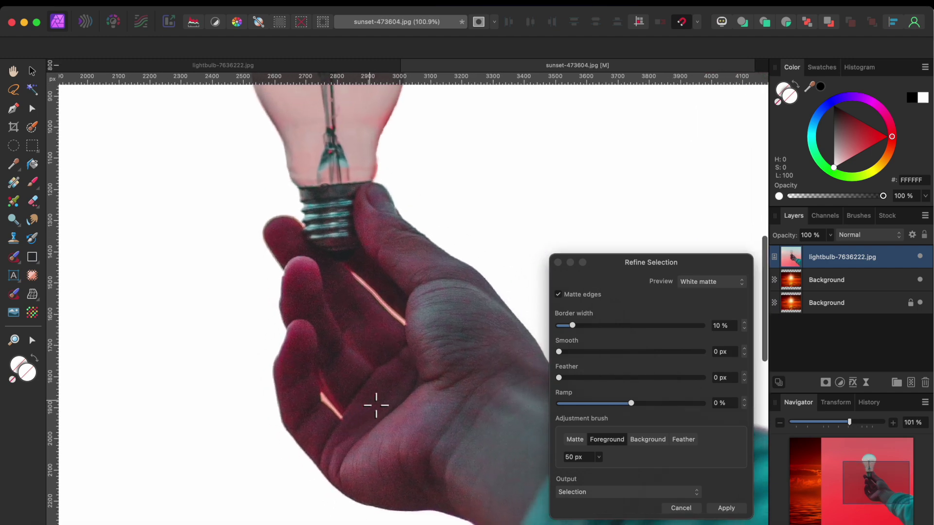
click(613, 494)
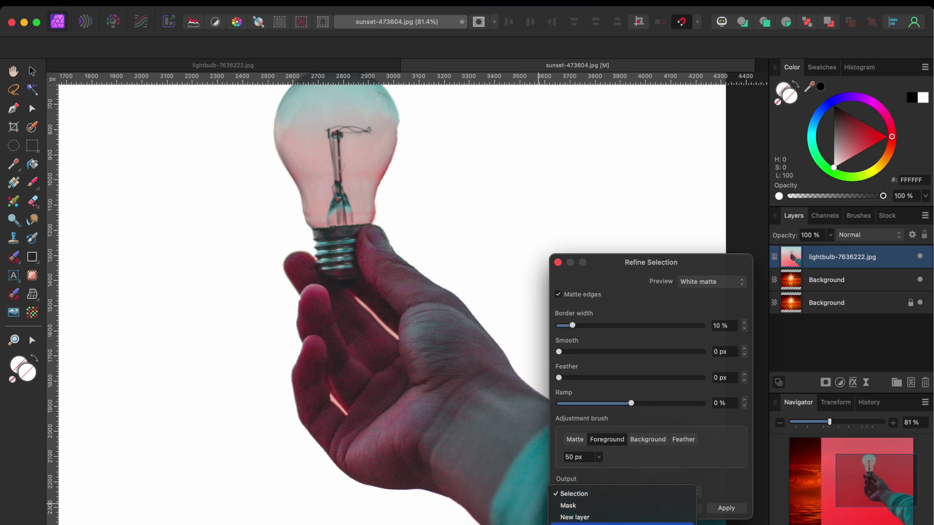
click(623, 524)
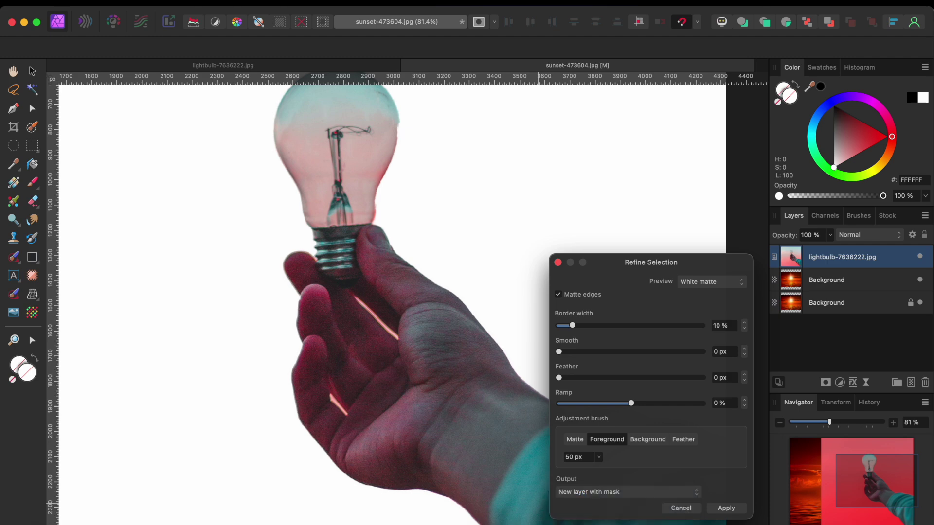
click(732, 509)
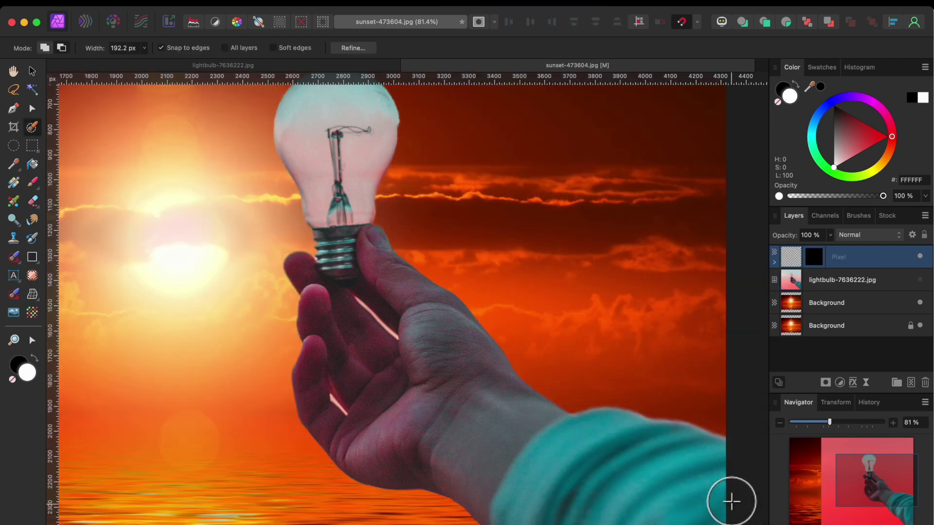
- With a smaller black brush, paint the pink gaps between the fingers out of the mask
scroll(394, 383, up, 5)
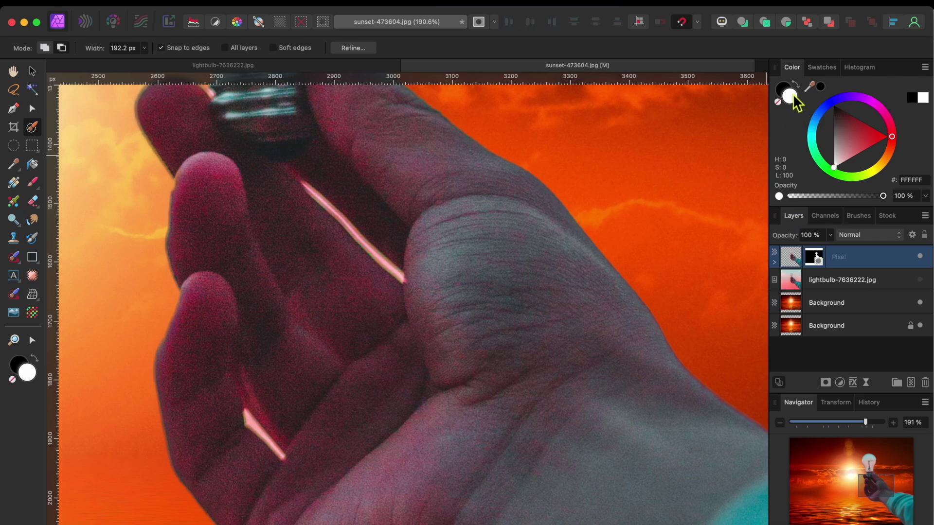
key(bracketleft)
key(bracketleft)
key(bracketleft)
key(bracketleft)
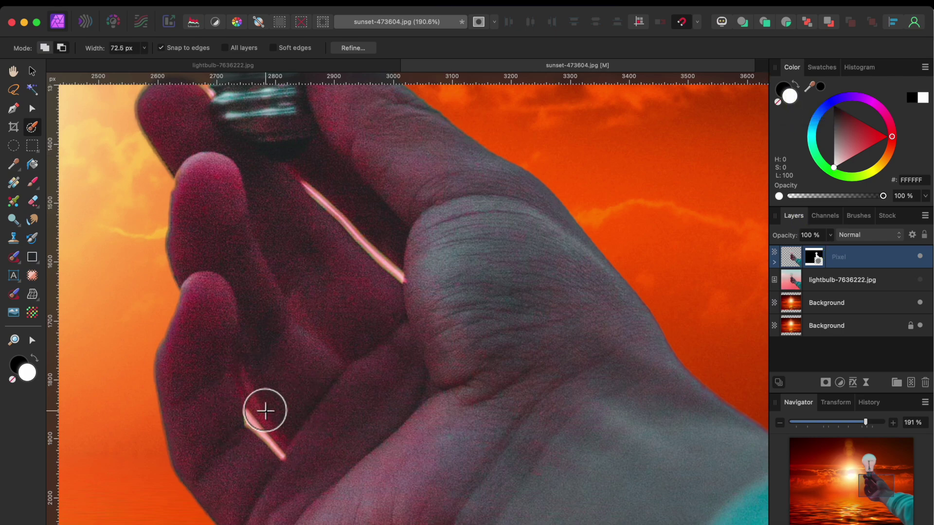
scroll(257, 427, up, 3)
key(b)
scroll(235, 381, down, 1)
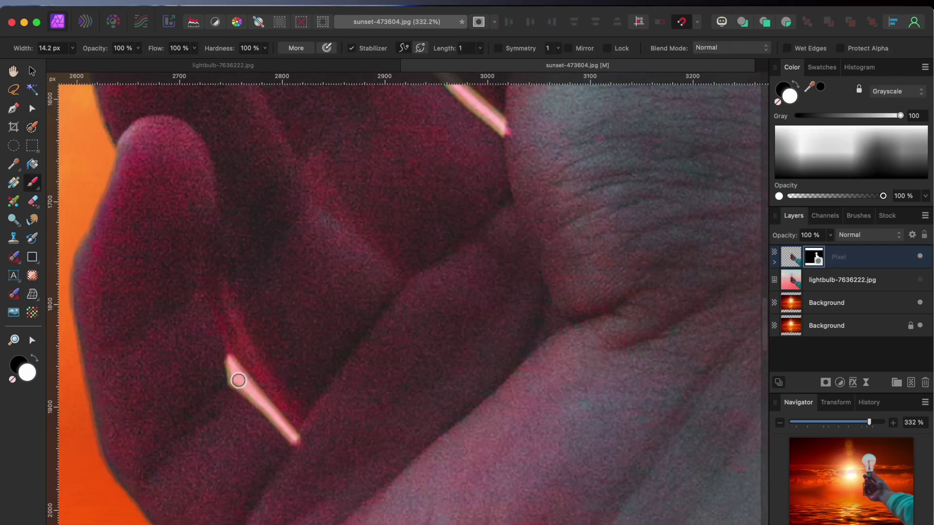
click(795, 86)
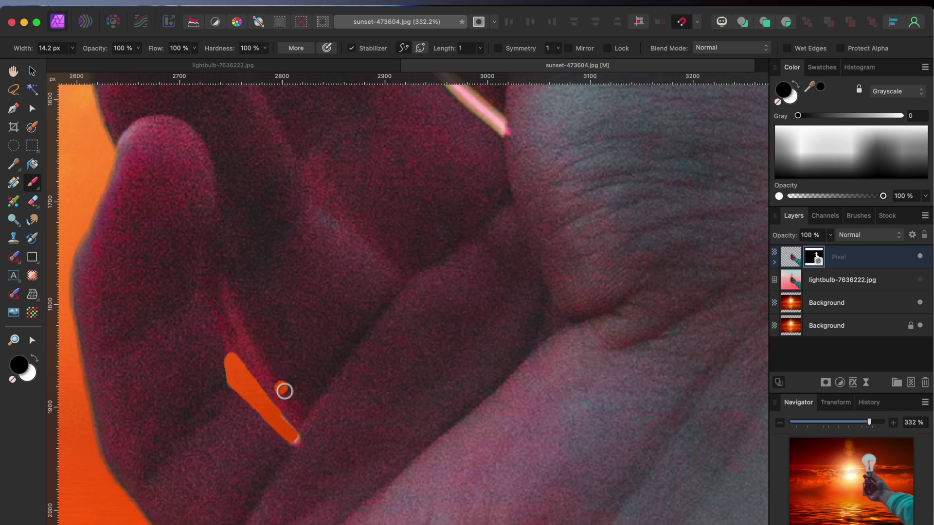
scroll(335, 398, up, 5)
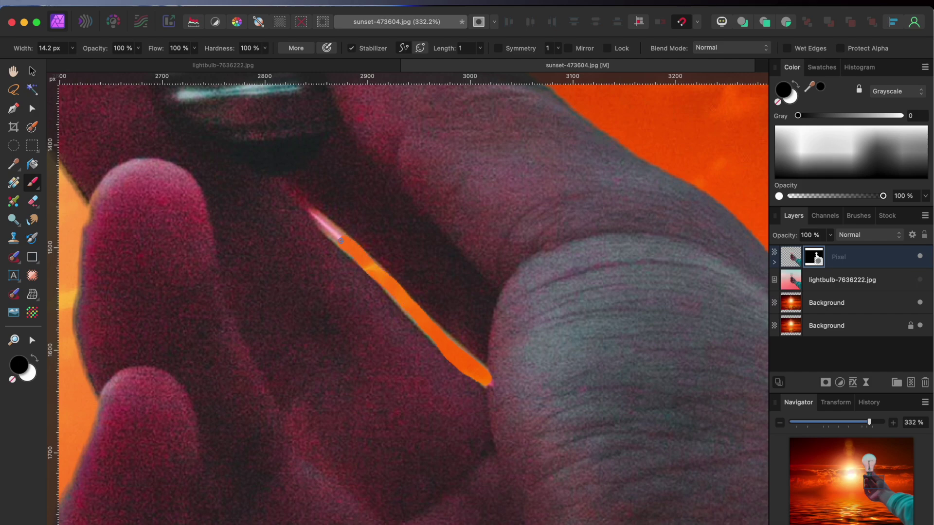
scroll(321, 221, down, 10)
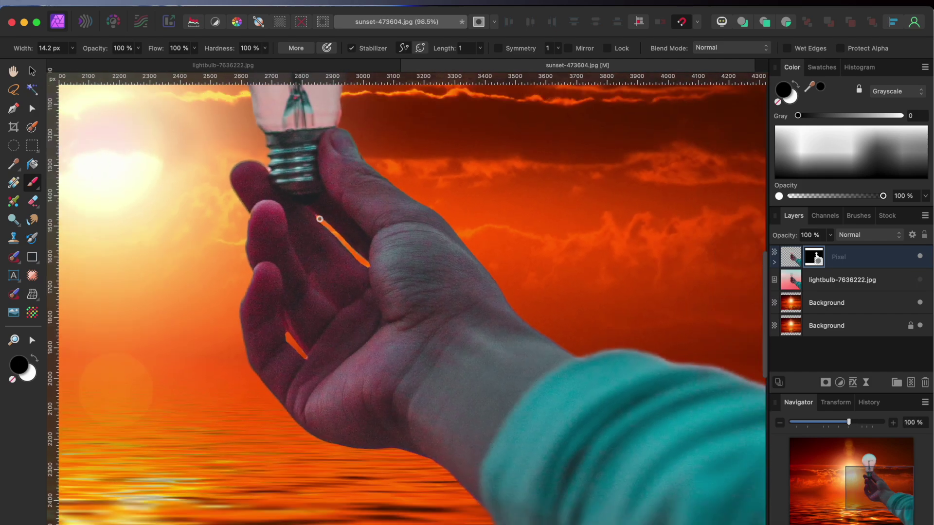
scroll(496, 269, up, 4)
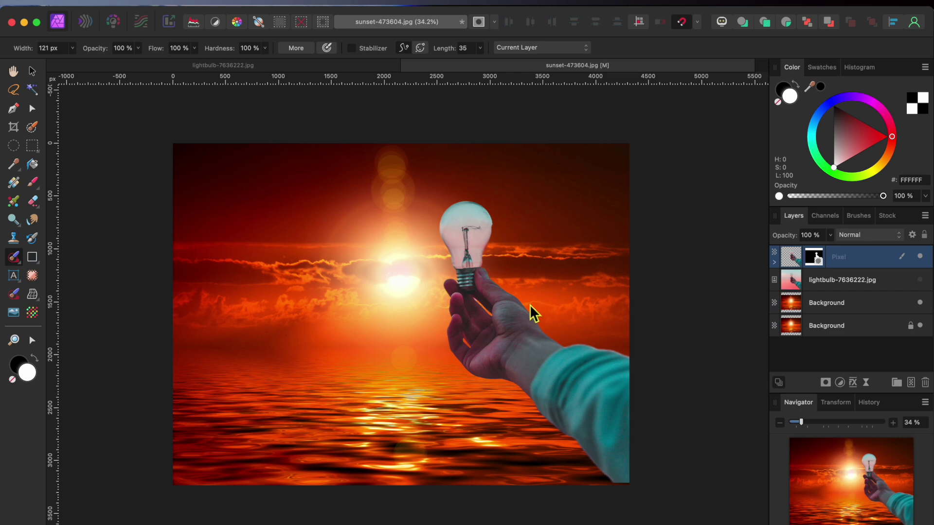
- Scale the upper sunset copy down over the lightbulb and move its layer to the top of the stack
scroll(466, 233, up, 2)
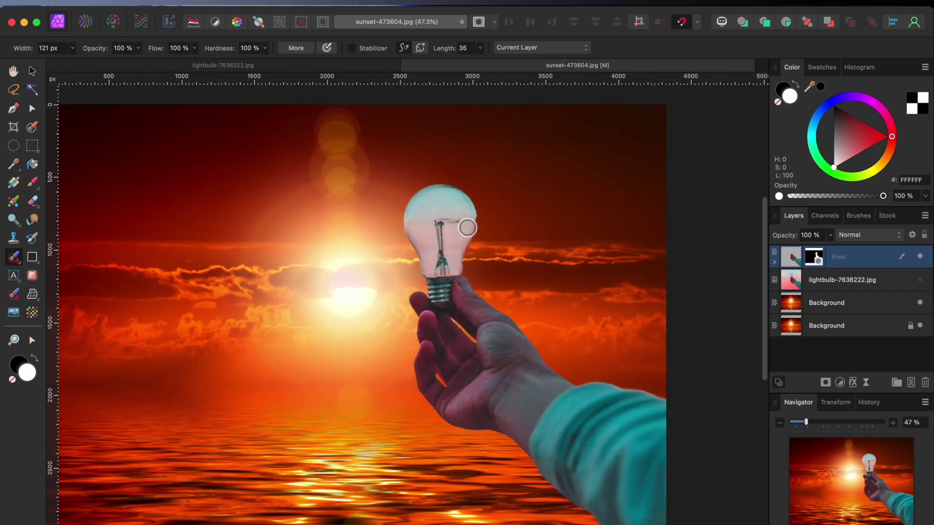
scroll(490, 251, down, 2)
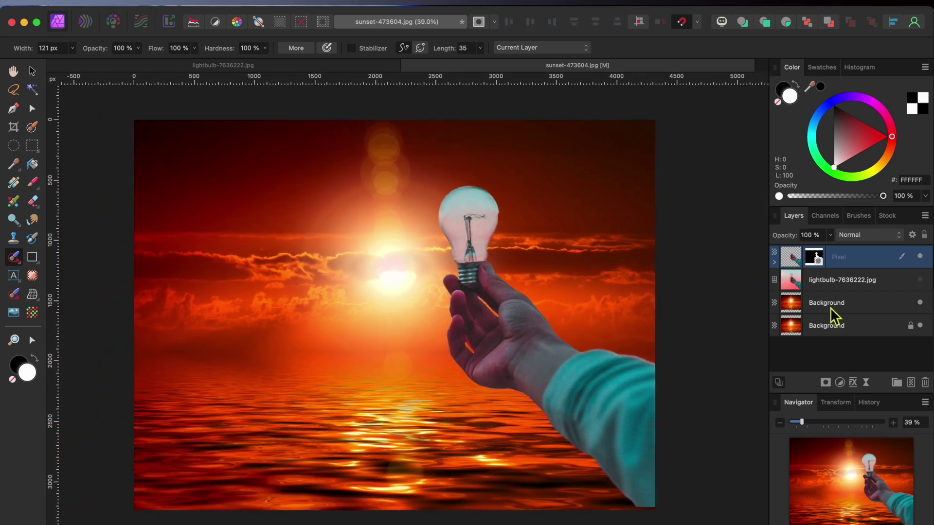
click(842, 311)
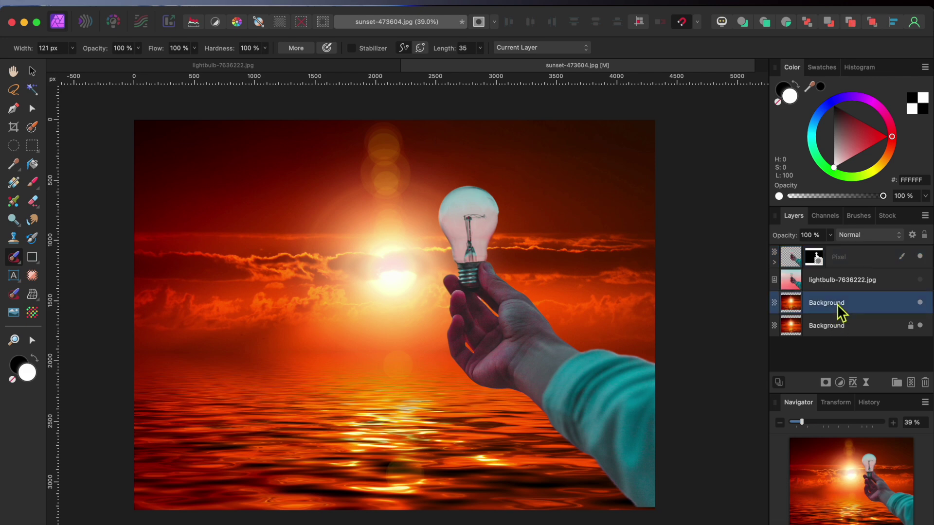
click(32, 72)
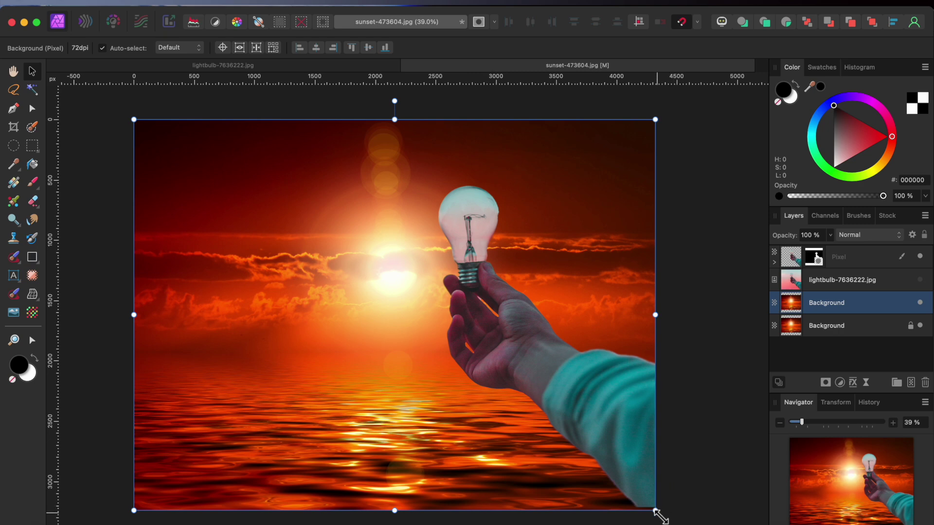
drag(656, 511, 517, 407)
drag(132, 119, 371, 219)
drag(417, 270, 470, 211)
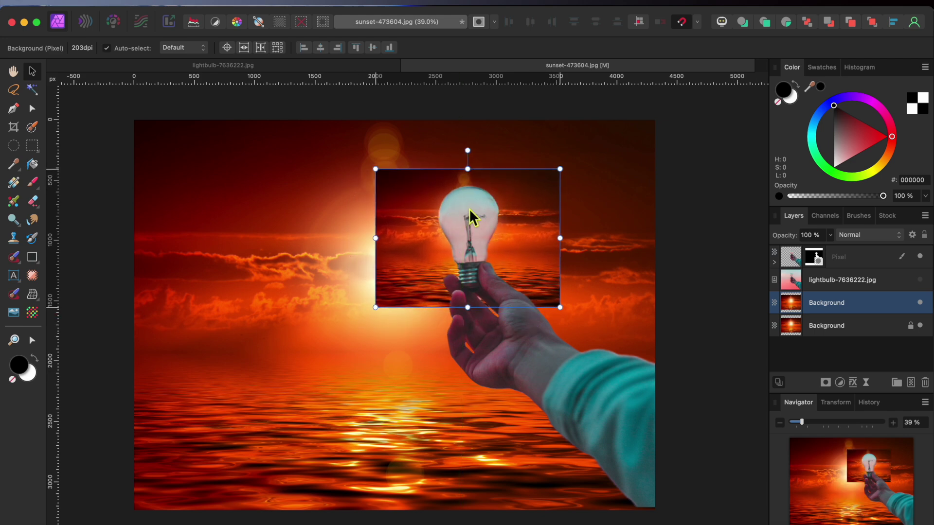
drag(862, 306, 813, 257)
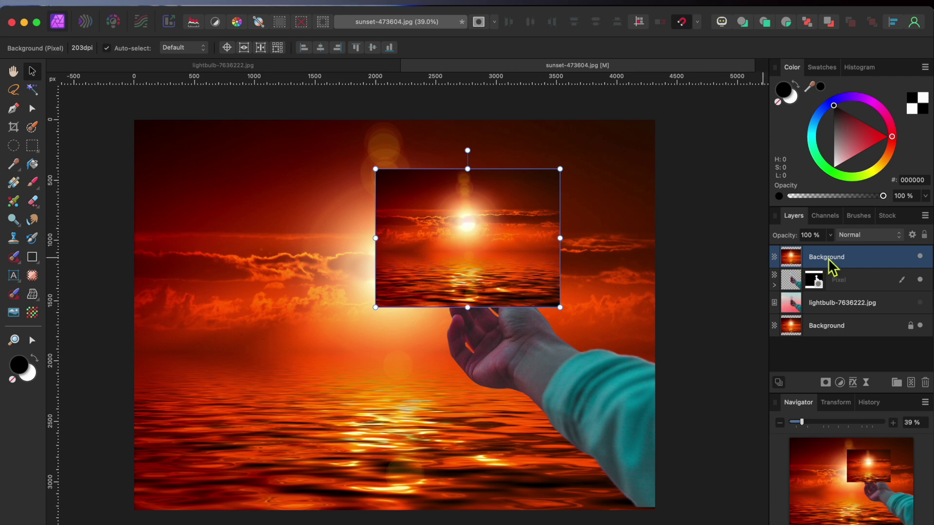
- At 68% opacity, resize and position the small sunset over the bulb glass
click(831, 236)
drag(832, 253, 799, 253)
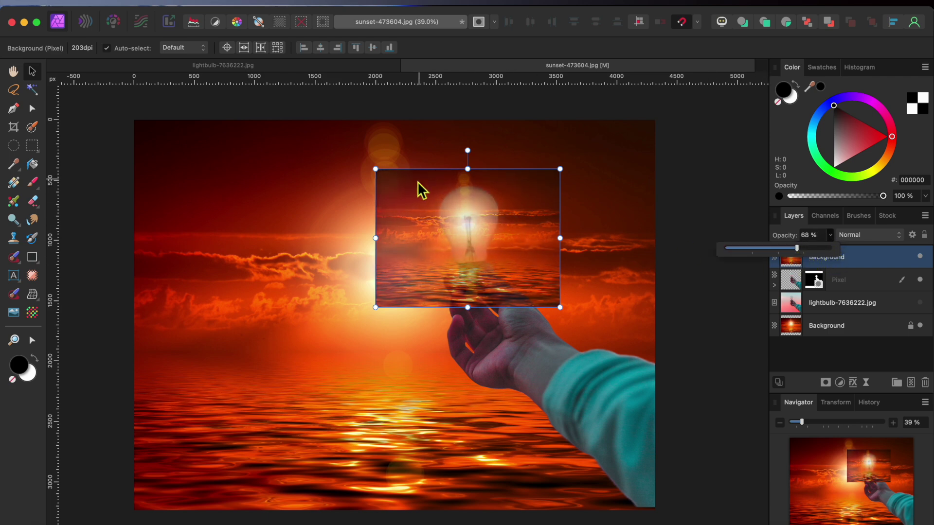
click(377, 170)
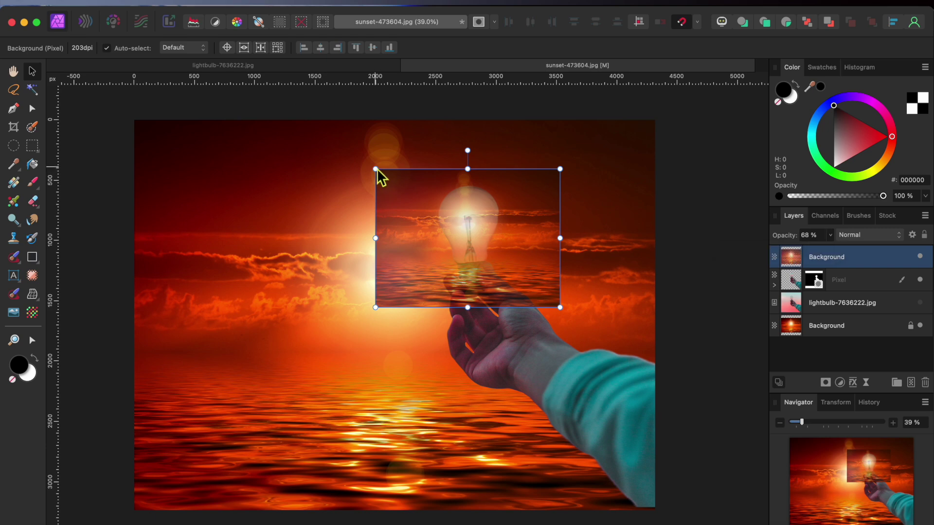
drag(381, 170, 424, 195)
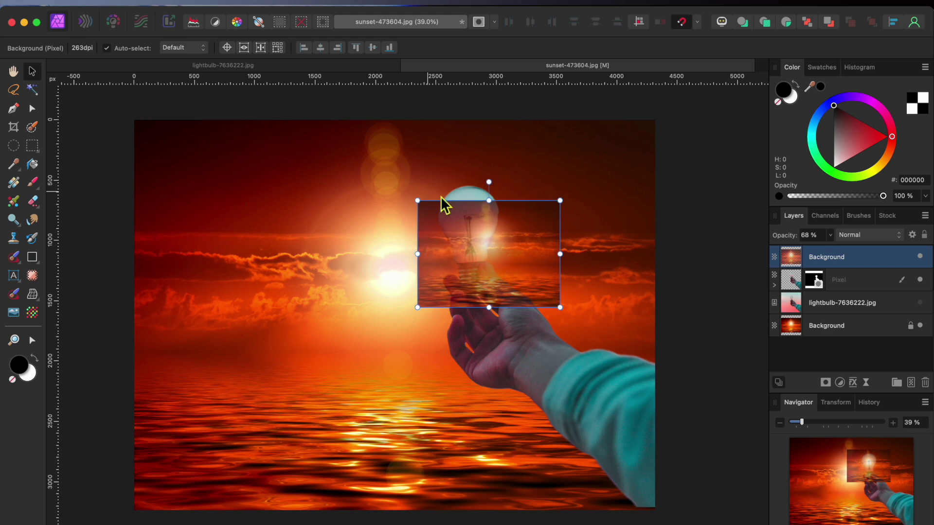
drag(560, 248, 543, 227)
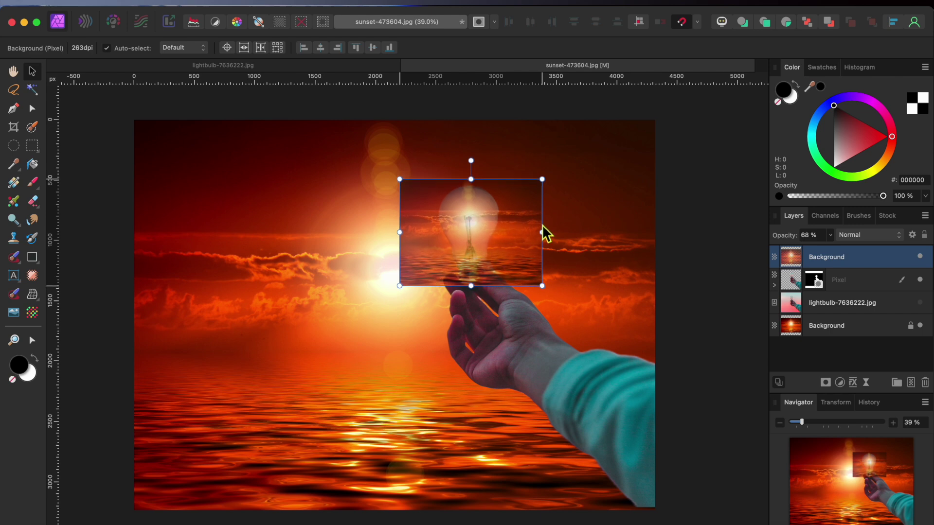
drag(545, 234, 544, 234)
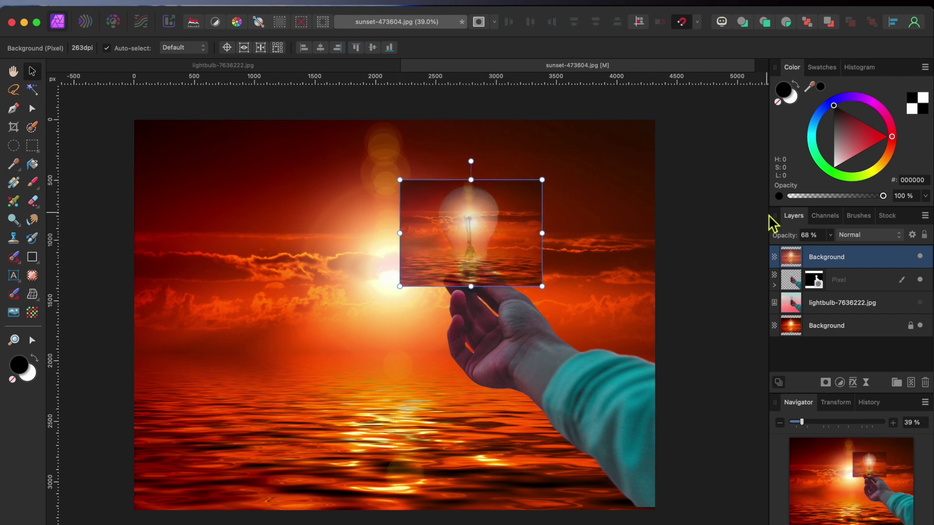
- Restore the sunset to 100% opacity, hide it, and select the Pixel cutout layer
click(831, 235)
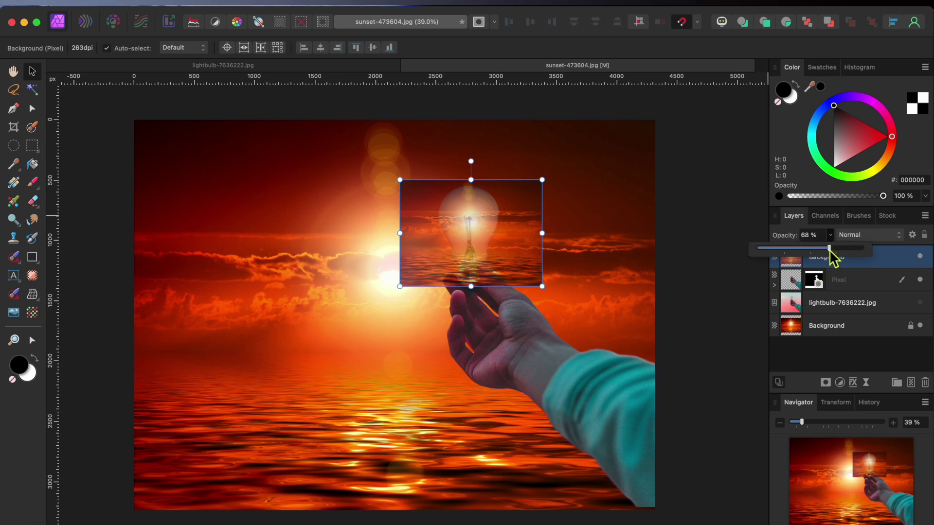
drag(834, 257, 929, 258)
click(920, 256)
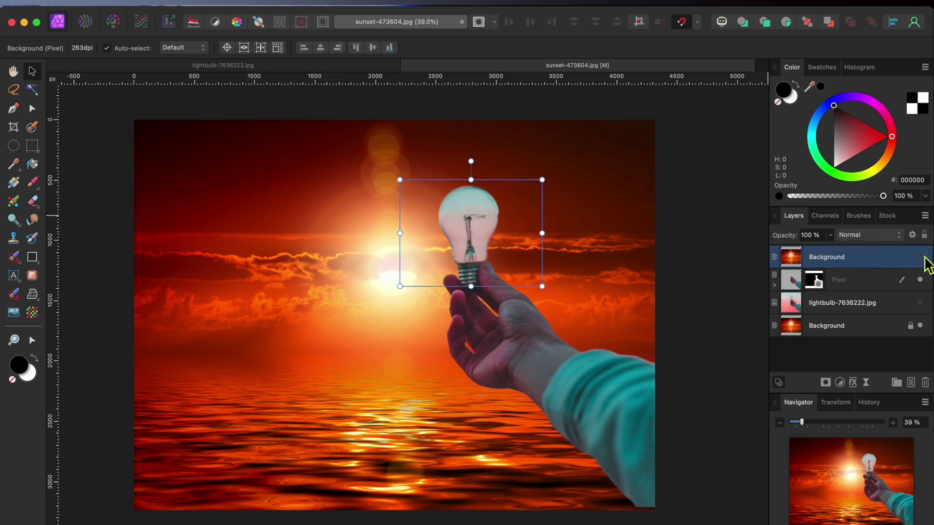
click(641, 395)
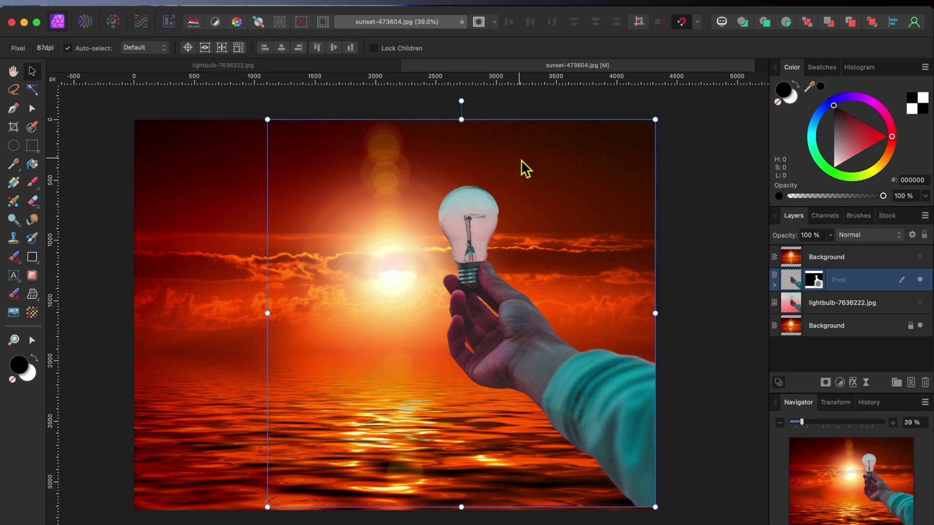
- Paint white over the bulb's filament and lower neck so the glass looks solid
key(b)
key(x)
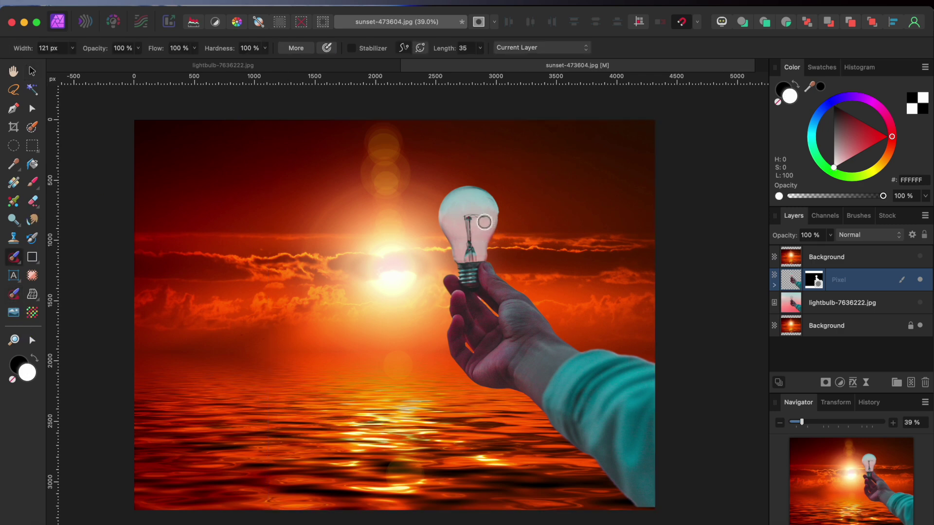
mouse_move(484, 222)
mouse_down()
mouse_move(469, 229)
mouse_move(474, 256)
mouse_up()
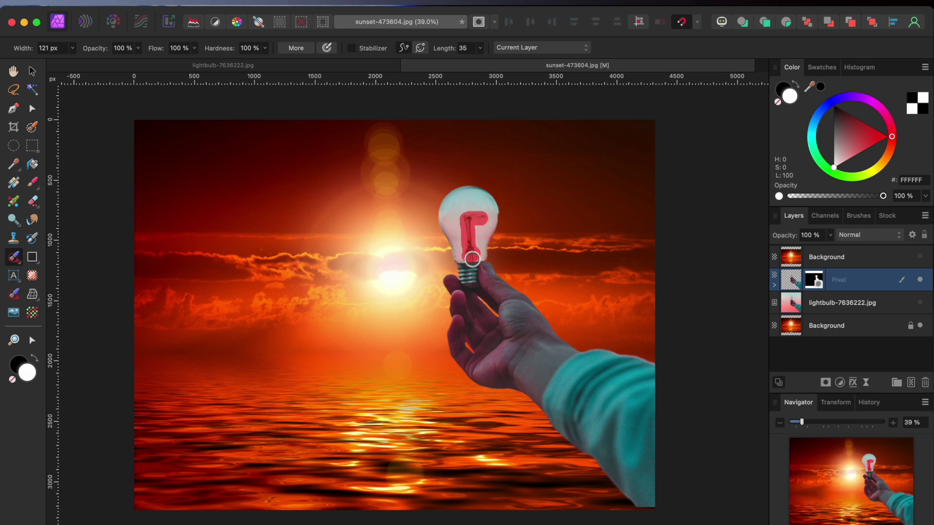
mouse_move(472, 259)
mouse_down()
mouse_move(480, 230)
mouse_move(484, 198)
mouse_up()
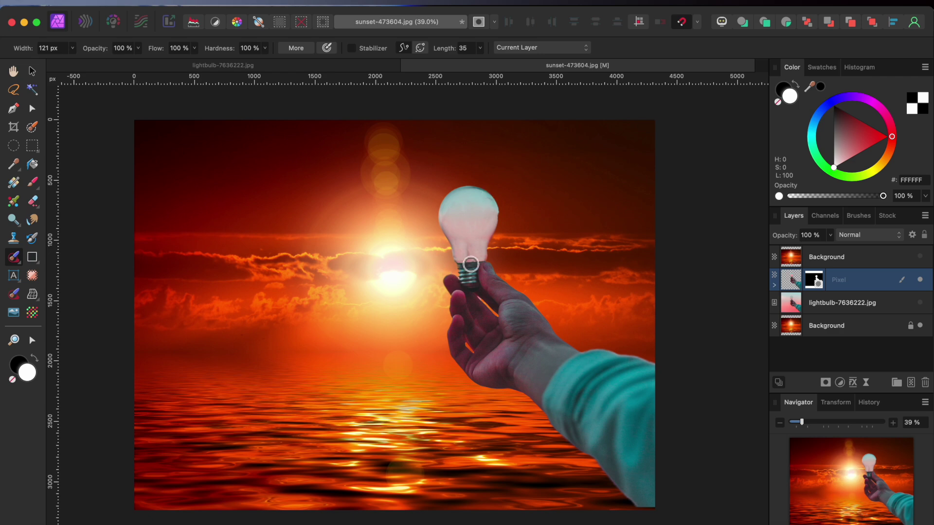
drag(471, 259, 481, 240)
- Load the hand-and-bulb outline as a selection, then select and unhide the small sunset layer
click(306, 4)
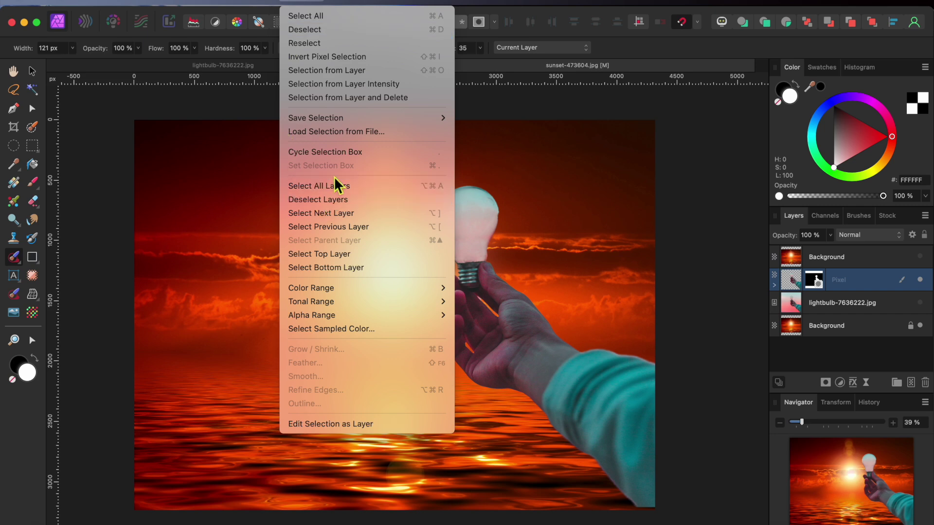
click(349, 72)
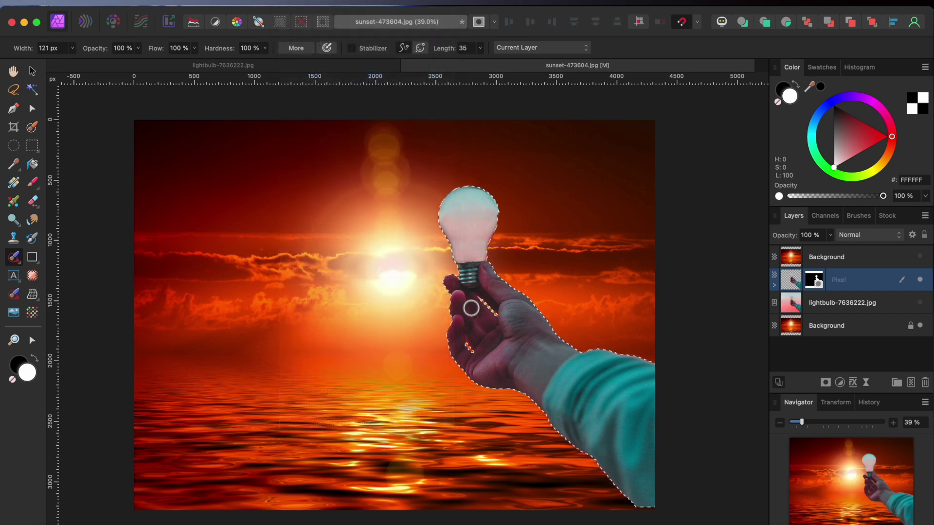
click(872, 261)
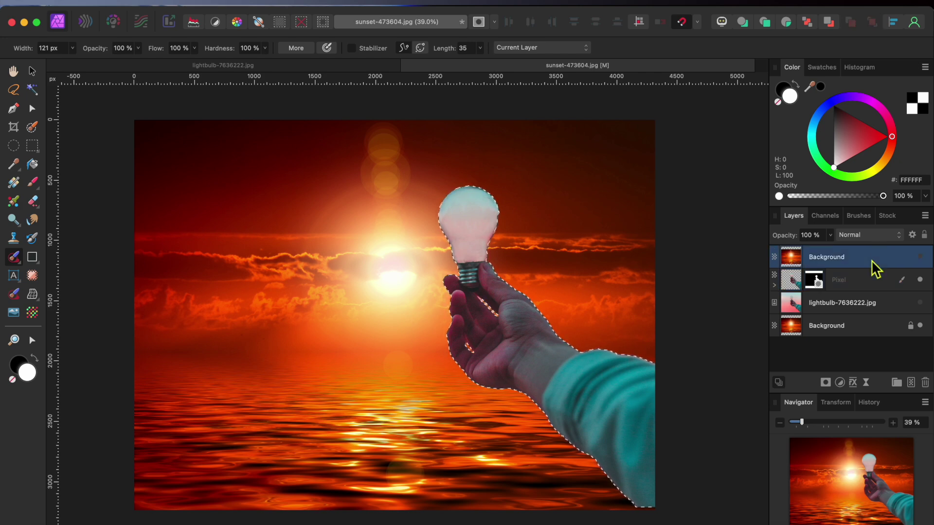
click(920, 257)
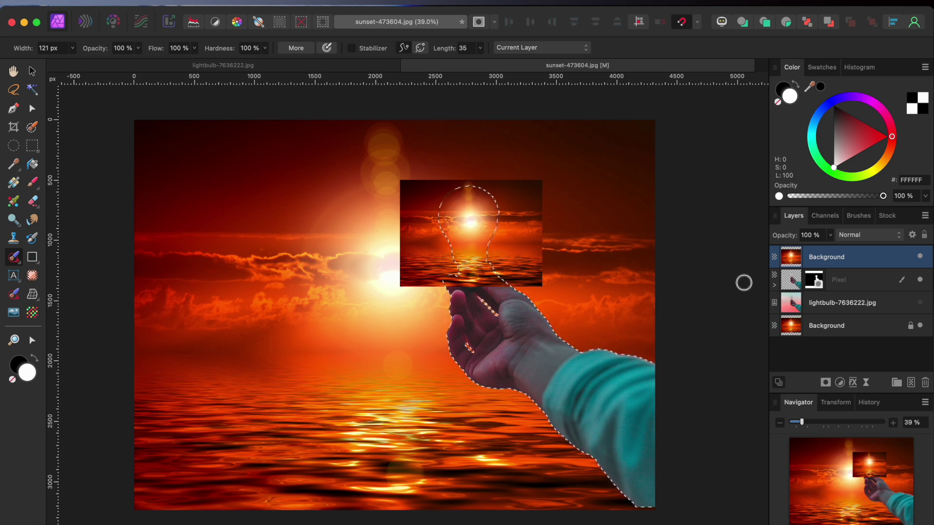
- Add a mask from the selection to the small sunset and invert it to hide the sunset
click(826, 383)
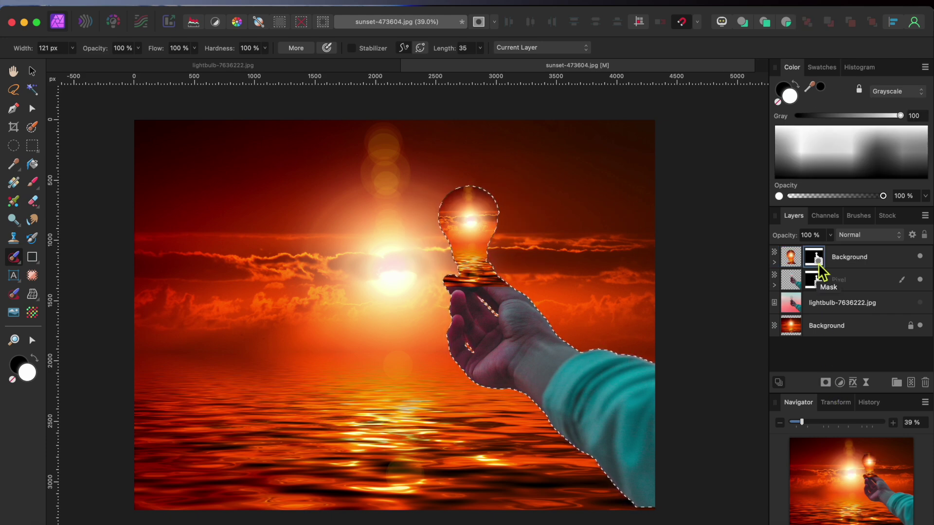
click(271, 2)
click(273, 35)
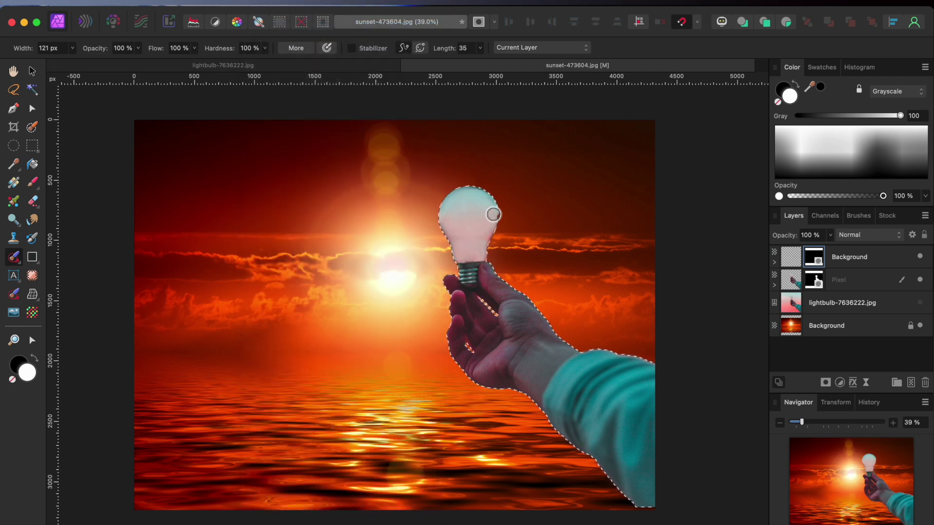
click(33, 184)
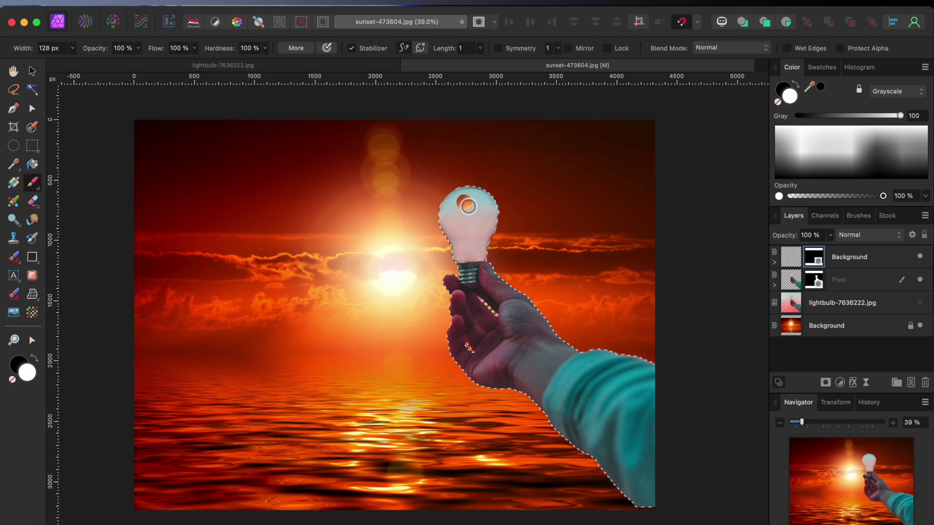
- Paint the sunset back into the whole bulb glass down to the screw base, then deselect
scroll(467, 211, up, 5)
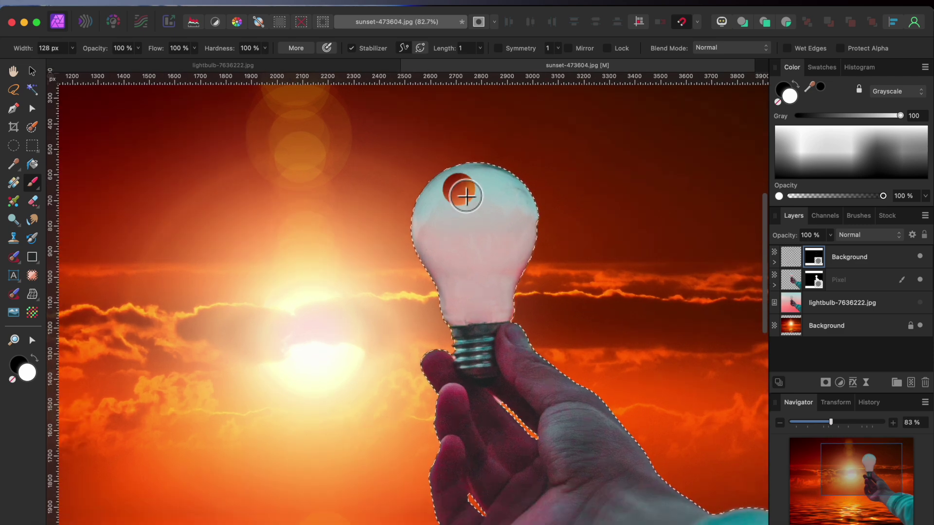
mouse_move(464, 181)
mouse_down()
mouse_move(516, 187)
mouse_move(428, 214)
mouse_move(549, 233)
mouse_move(535, 258)
mouse_move(418, 253)
mouse_move(457, 273)
mouse_move(525, 268)
mouse_move(438, 287)
mouse_move(529, 307)
mouse_move(445, 298)
mouse_up()
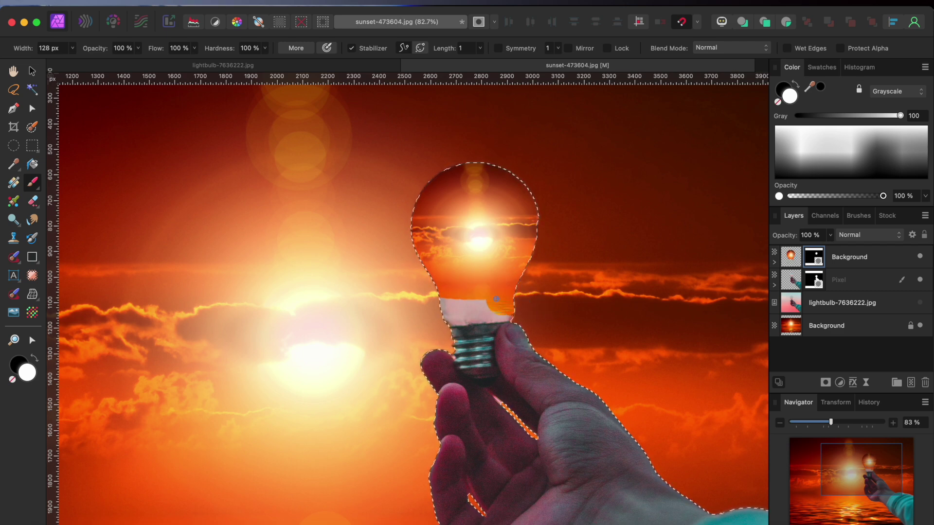
scroll(458, 301, up, 5)
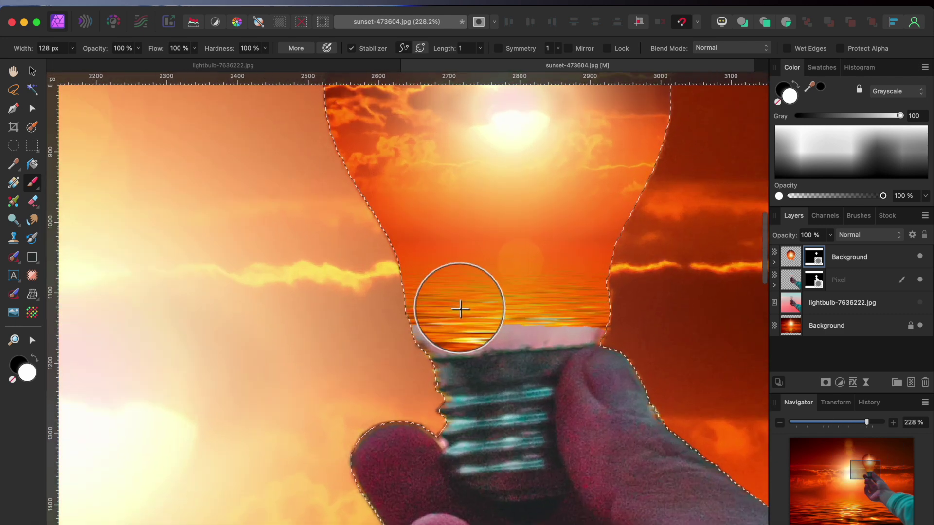
key(bracketleft)
key(bracketleft)
key(bracketleft)
key(bracketleft)
key(bracketleft)
key(bracketleft)
key(bracketleft)
key(bracketleft)
key(bracketleft)
key(bracketleft)
key(bracketleft)
key(bracketleft)
key(bracketleft)
key(bracketleft)
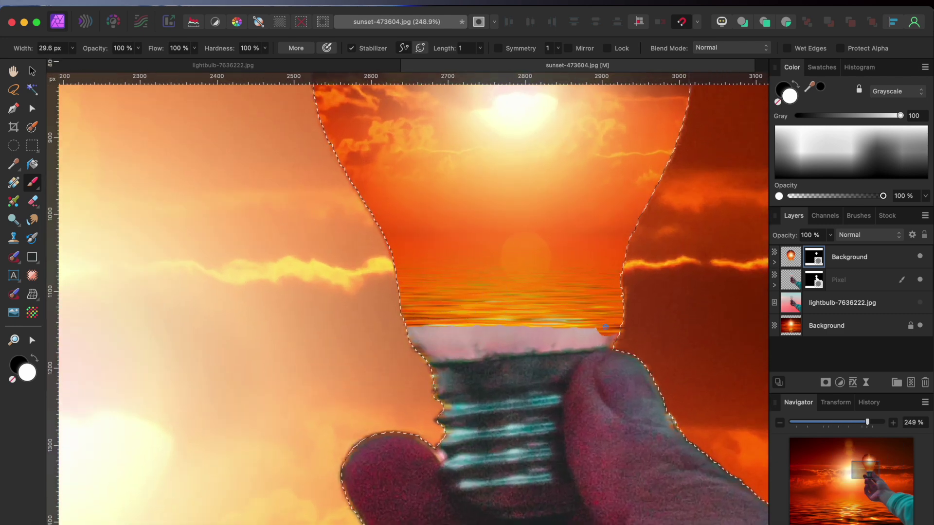
drag(587, 336, 468, 345)
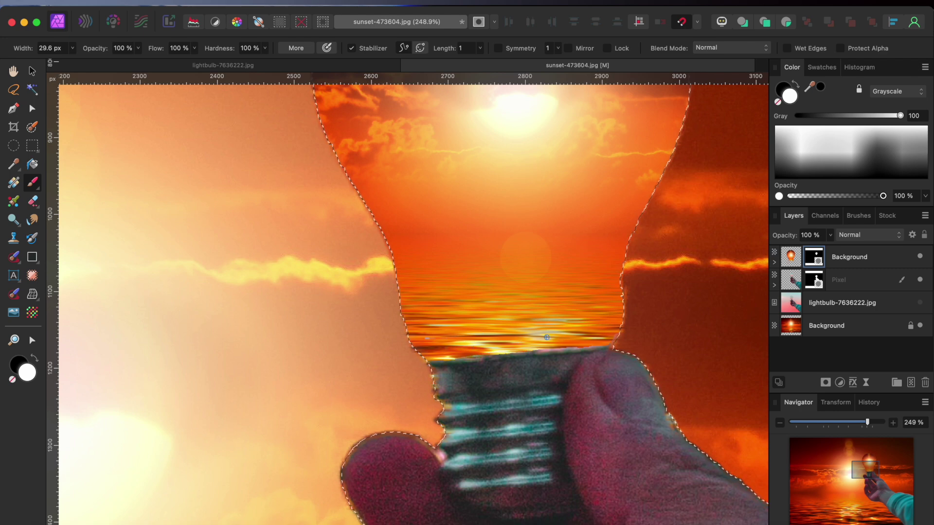
scroll(640, 308, down, 5)
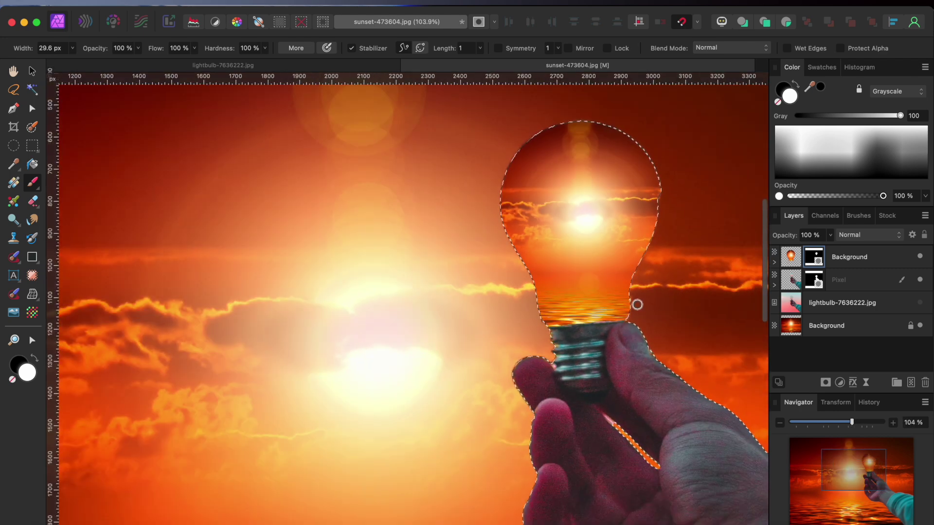
scroll(636, 265, down, 1)
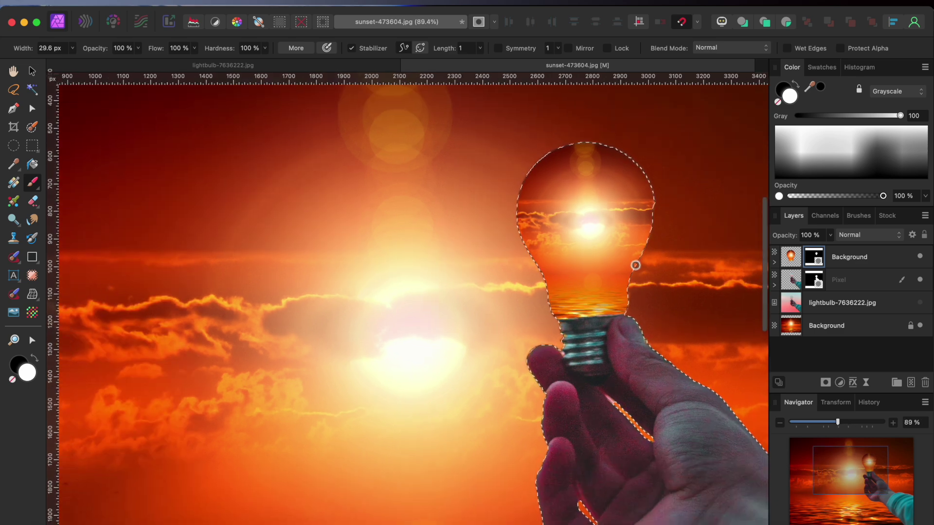
key(super+d)
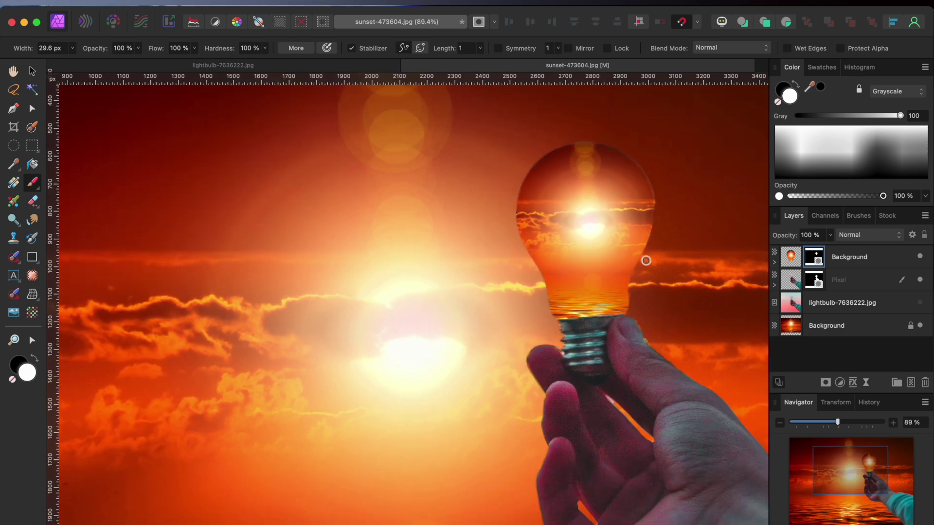
- Add a Brightness/Contrast adjustment nested in the Pixel cutout layer with Brightness set to -36%
scroll(646, 261, down, 3)
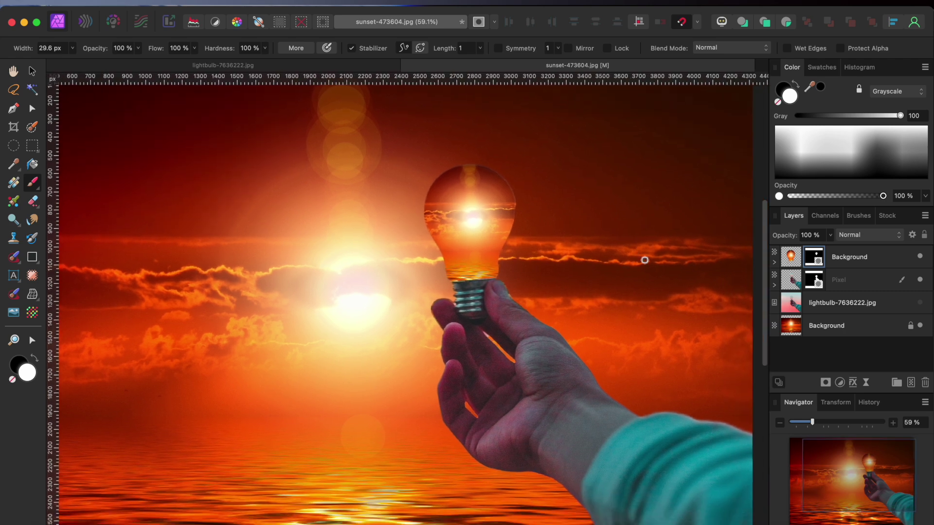
scroll(645, 260, down, 4)
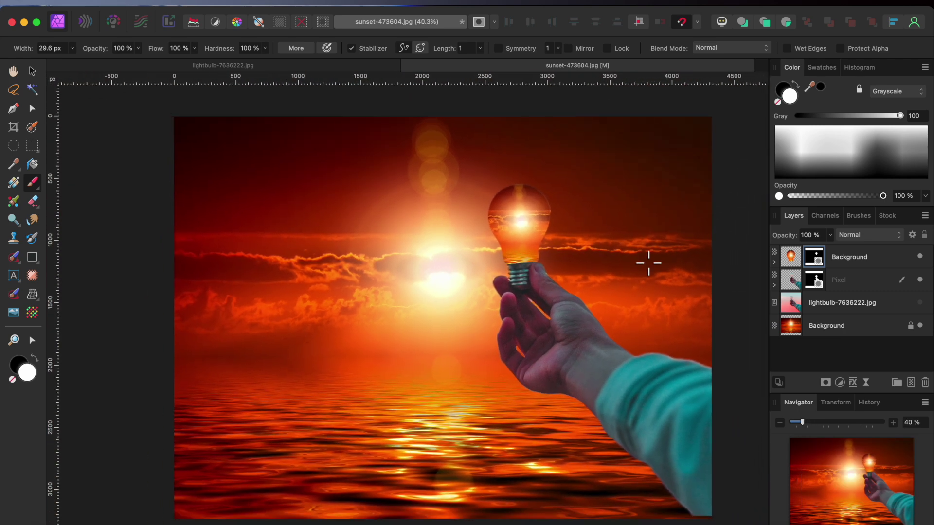
click(903, 280)
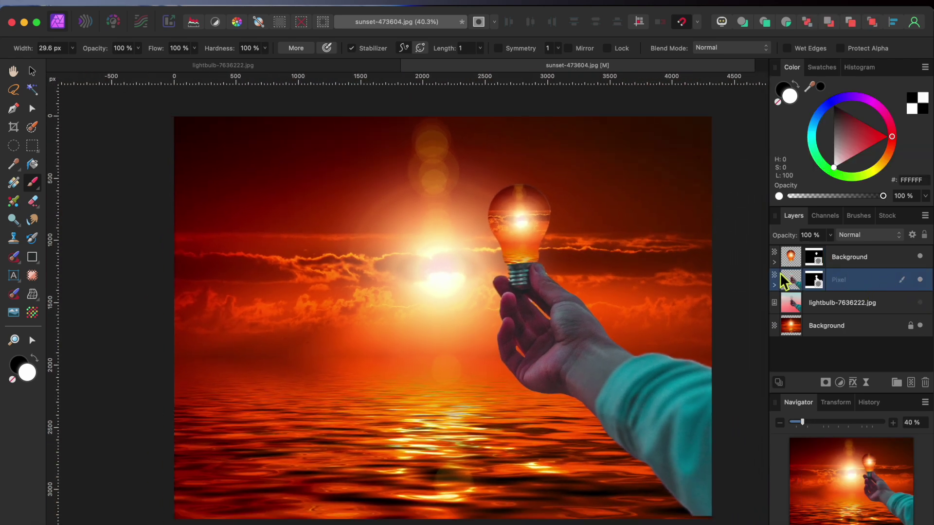
click(845, 257)
click(864, 284)
click(840, 384)
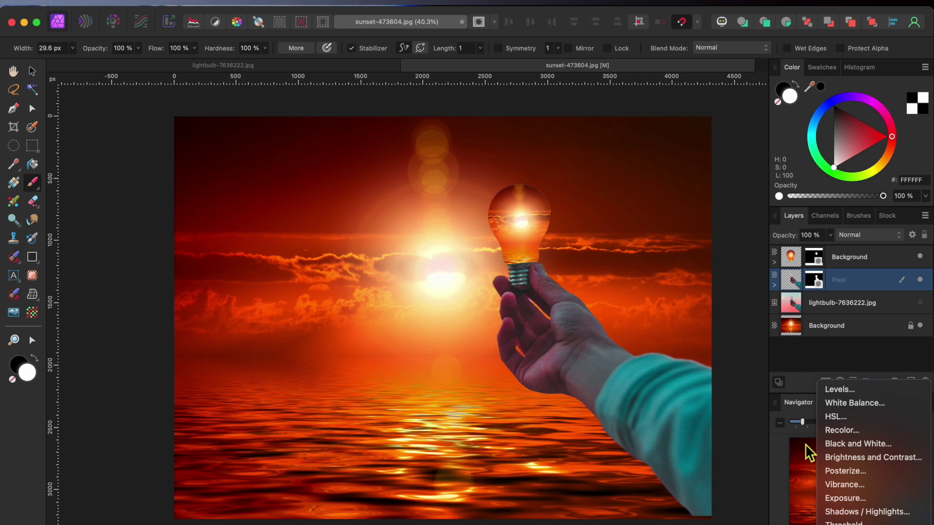
click(866, 456)
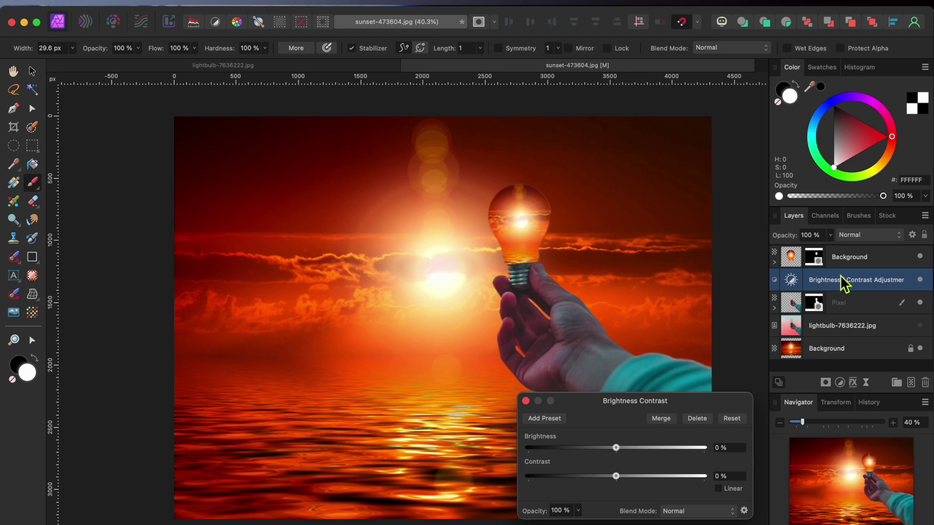
drag(850, 286, 853, 304)
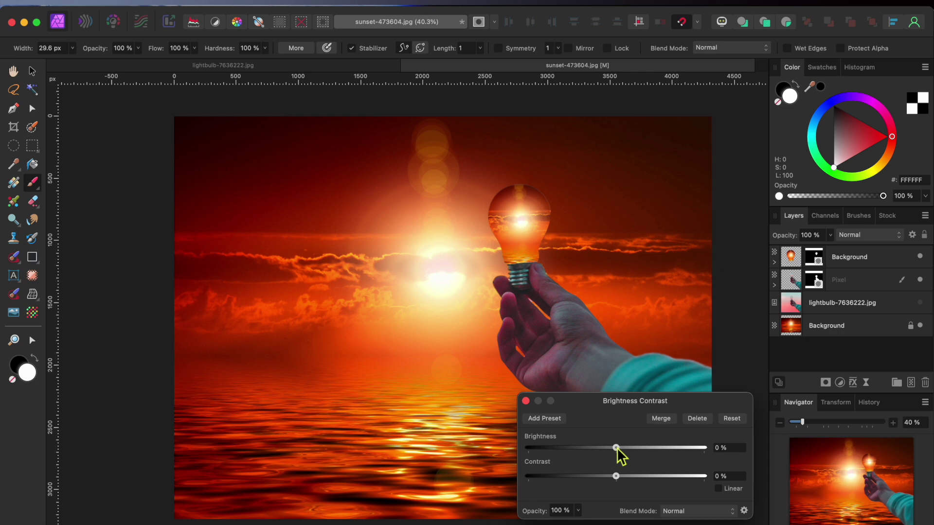
drag(617, 449, 592, 450)
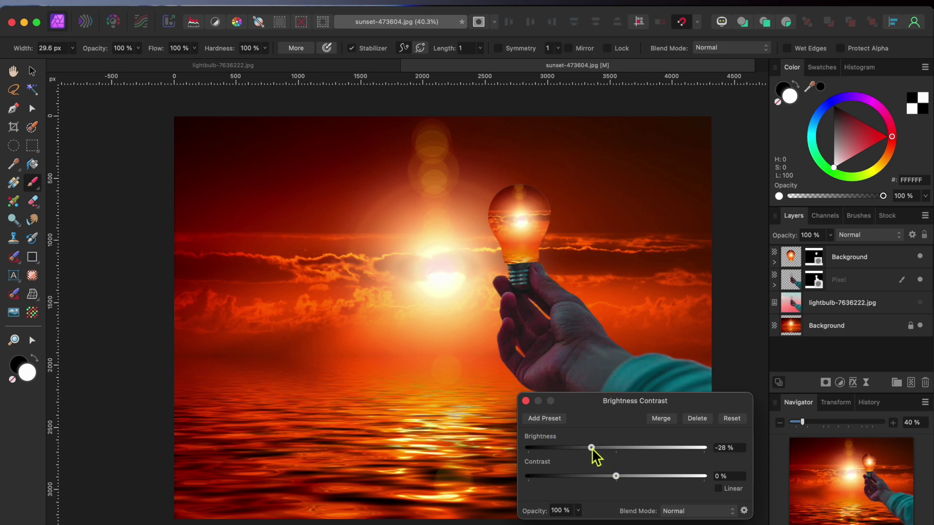
click(525, 401)
- Crop at Original Ratio to 3177 × 2383 px around the bulb and hand, trimming the left edge and lower sea
key(h)
key(x)
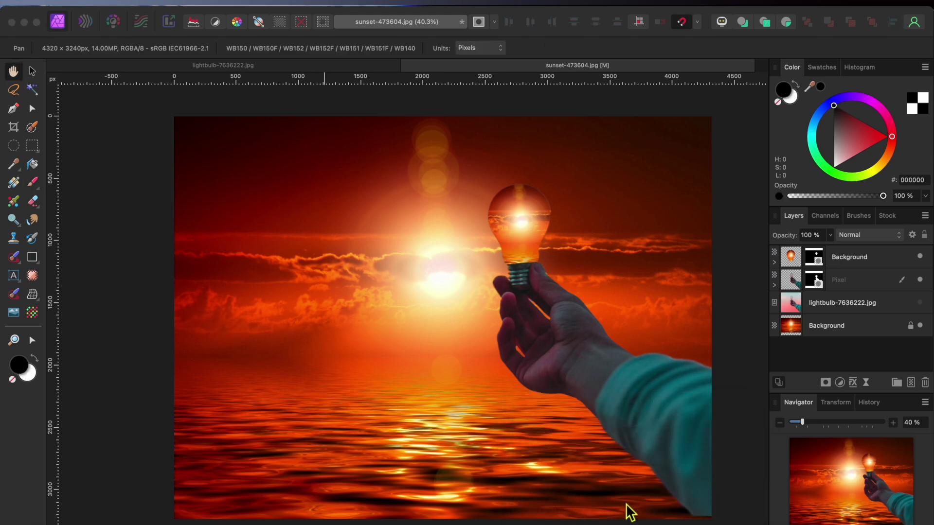
click(14, 127)
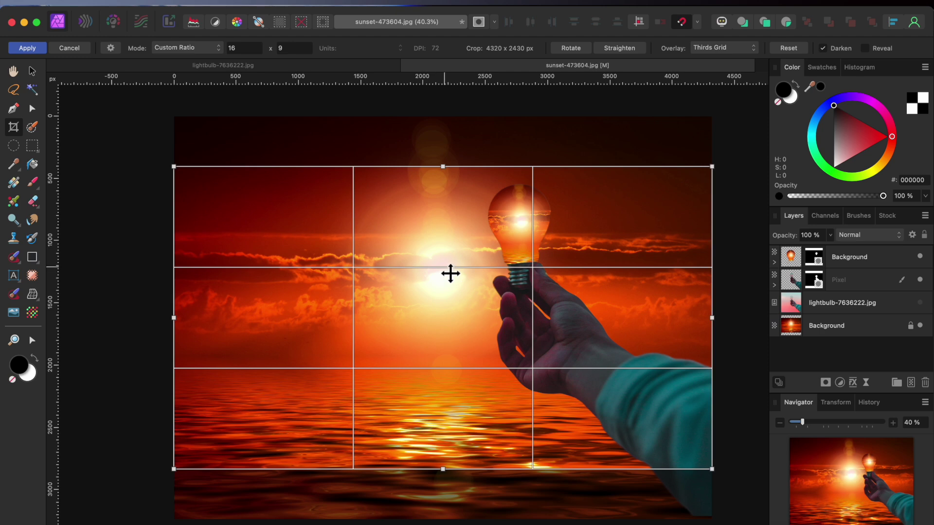
click(178, 50)
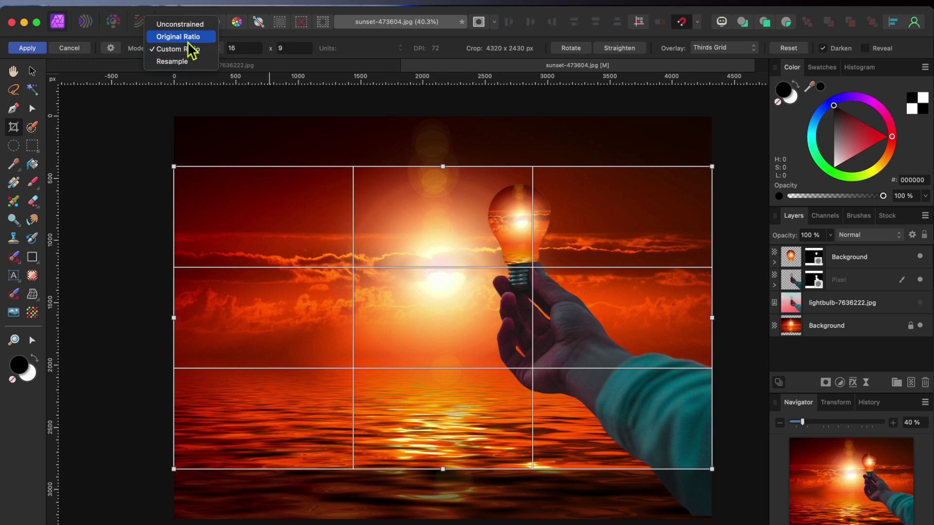
click(185, 37)
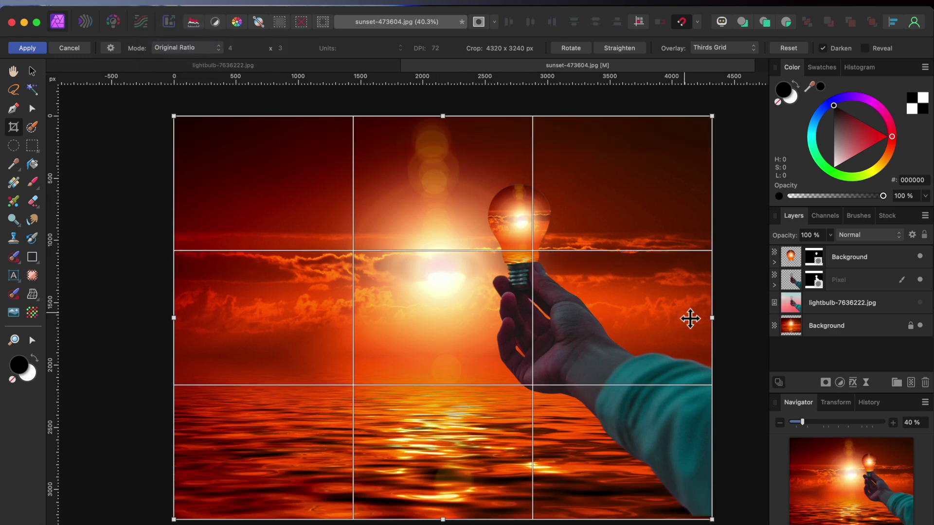
drag(713, 518, 605, 375)
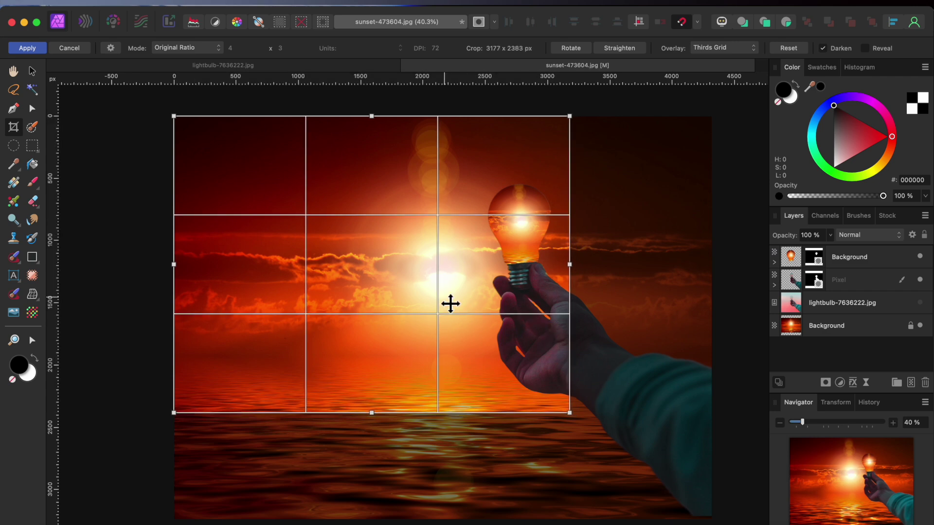
drag(449, 304, 531, 296)
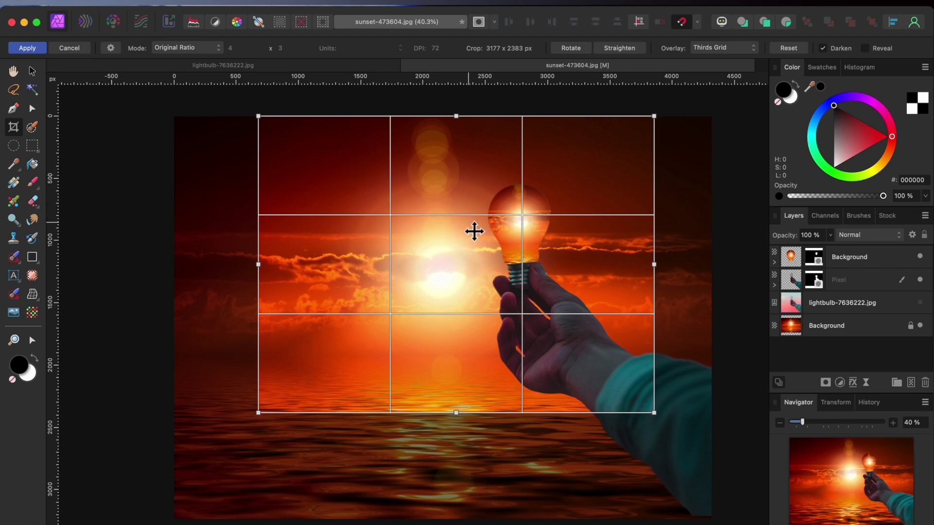
drag(475, 232, 474, 234)
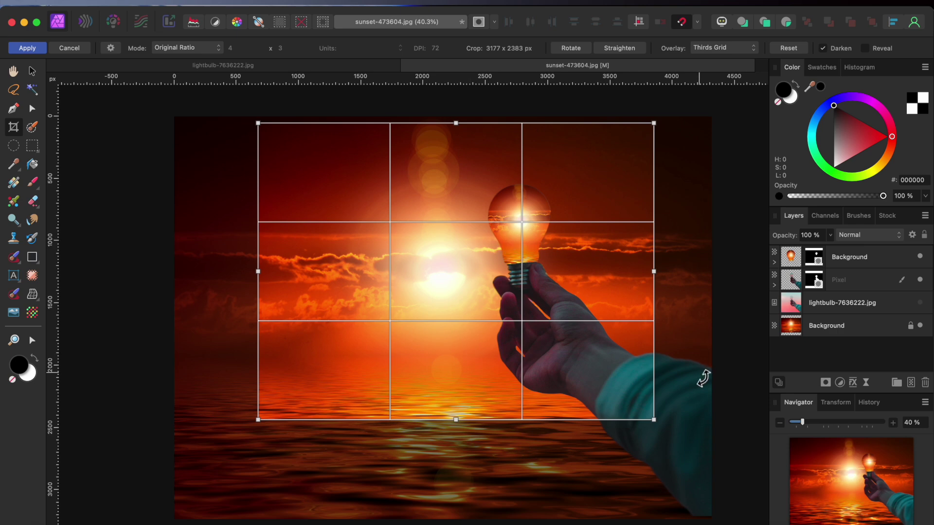
click(28, 48)
- Duplicate the bulb layer and rasterize the lower copy into plain pixels
key(h)
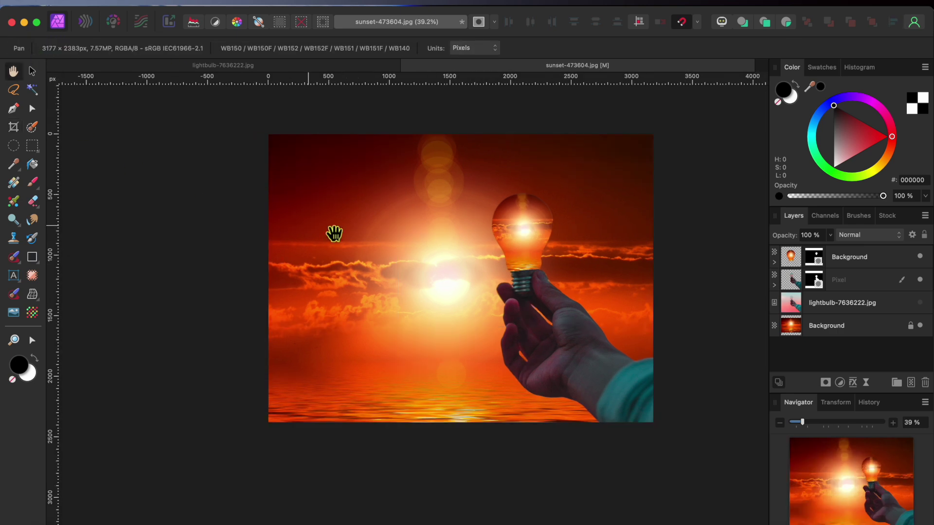
scroll(494, 244, up, 2)
scroll(495, 244, down, 1)
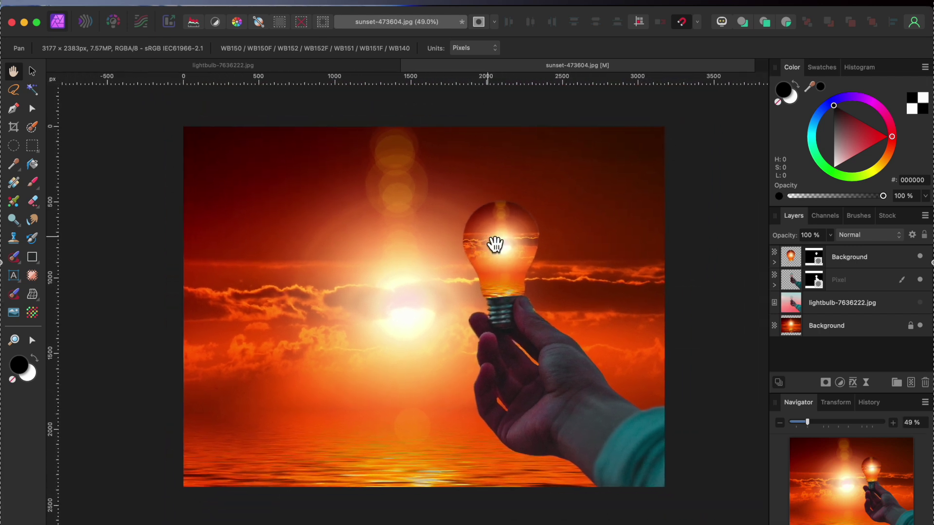
key(v)
click(495, 244)
scroll(495, 244, up, 1)
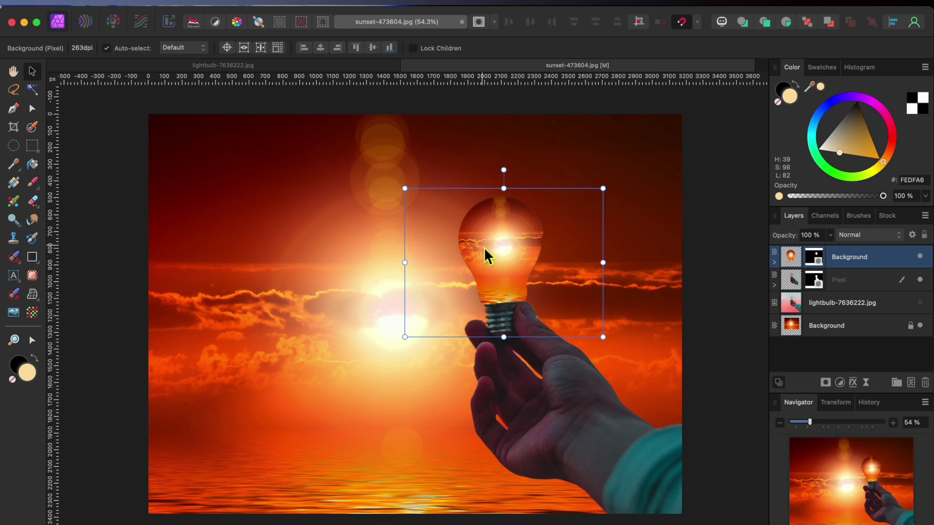
key(super+j)
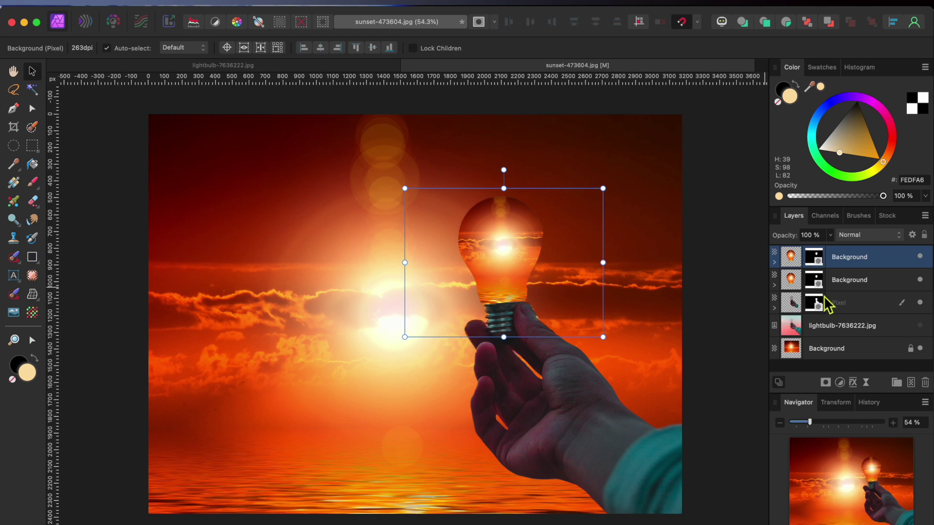
click(853, 283)
right_click(851, 281)
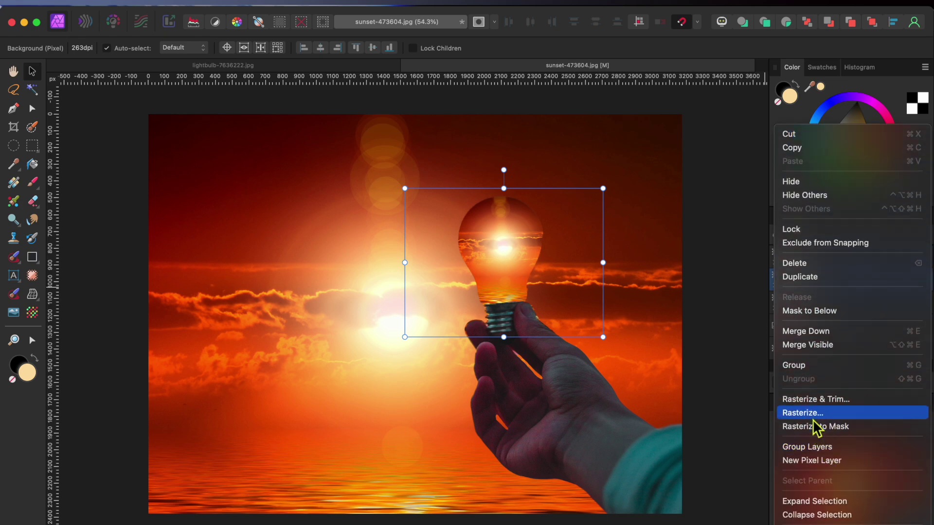
click(812, 417)
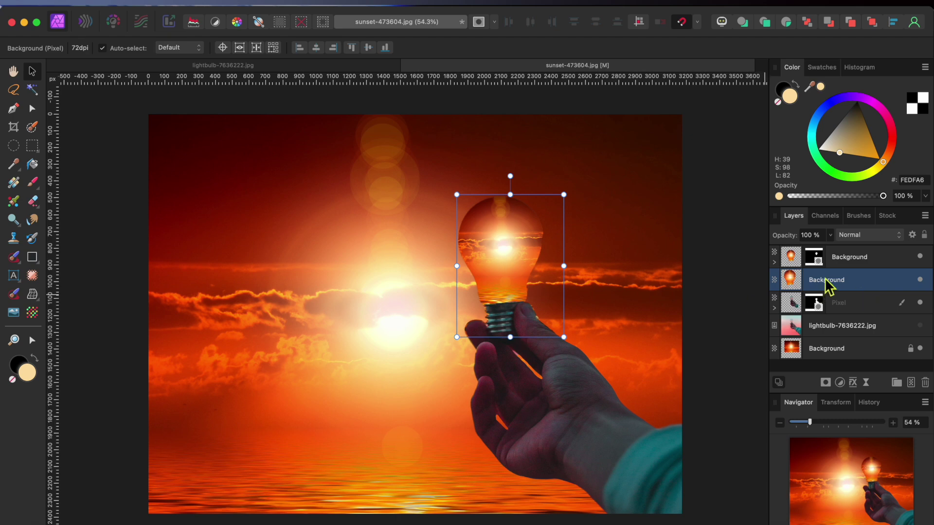
- Add a Live Gaussian Blur of 100 px radius to the bulb copy, then hide it to compare
click(869, 385)
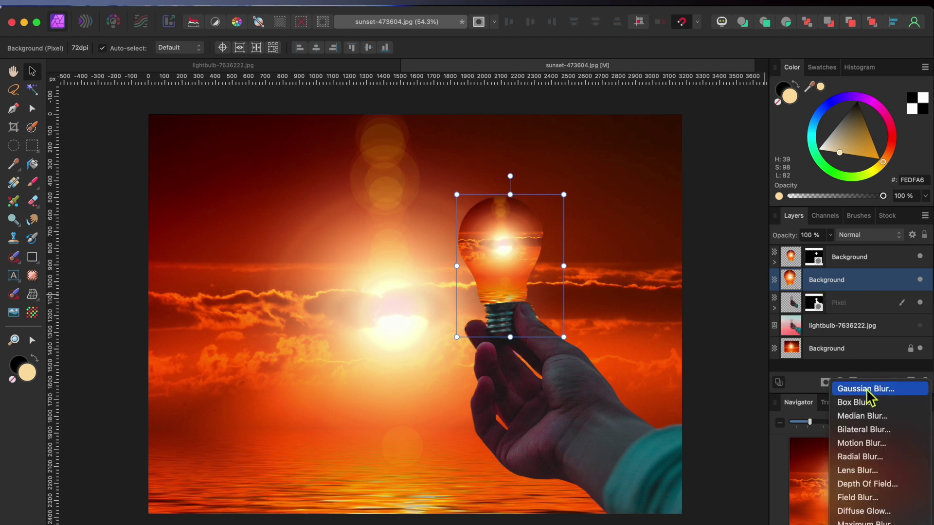
click(867, 389)
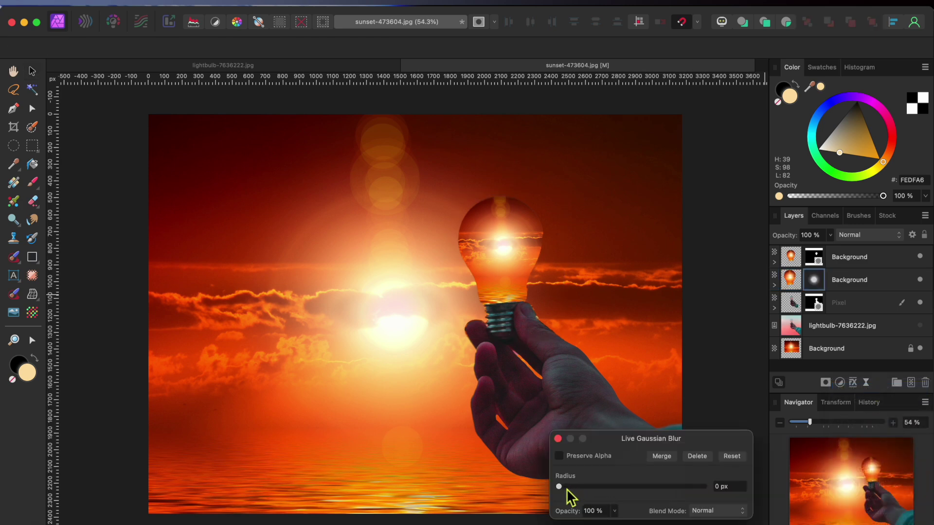
drag(559, 487, 729, 511)
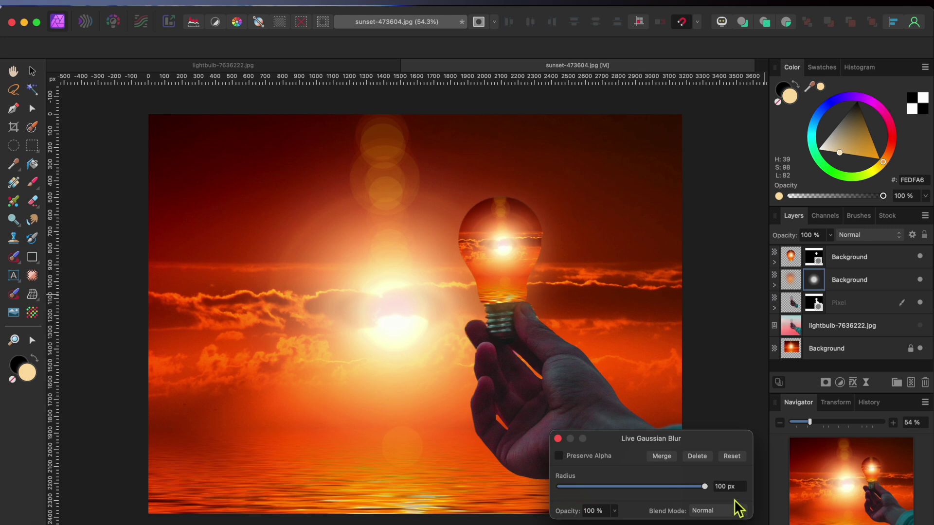
click(558, 439)
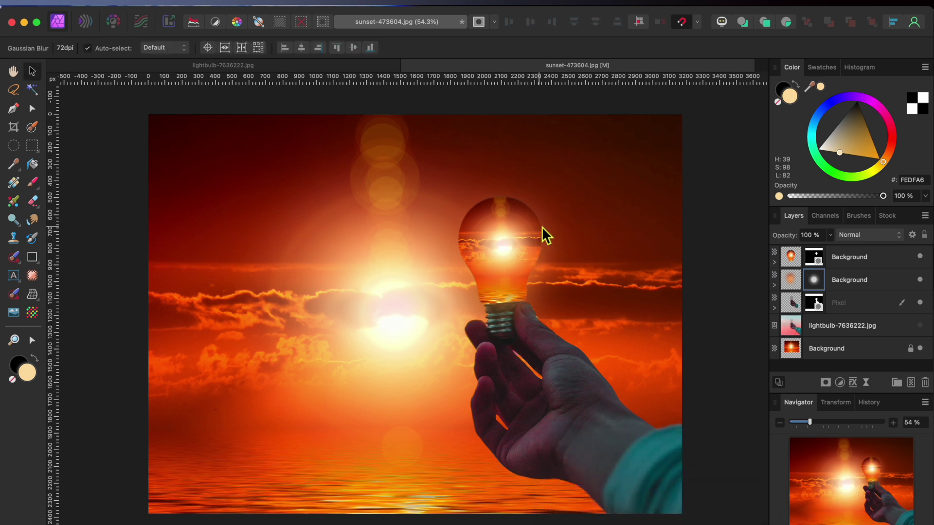
scroll(542, 234, up, 5)
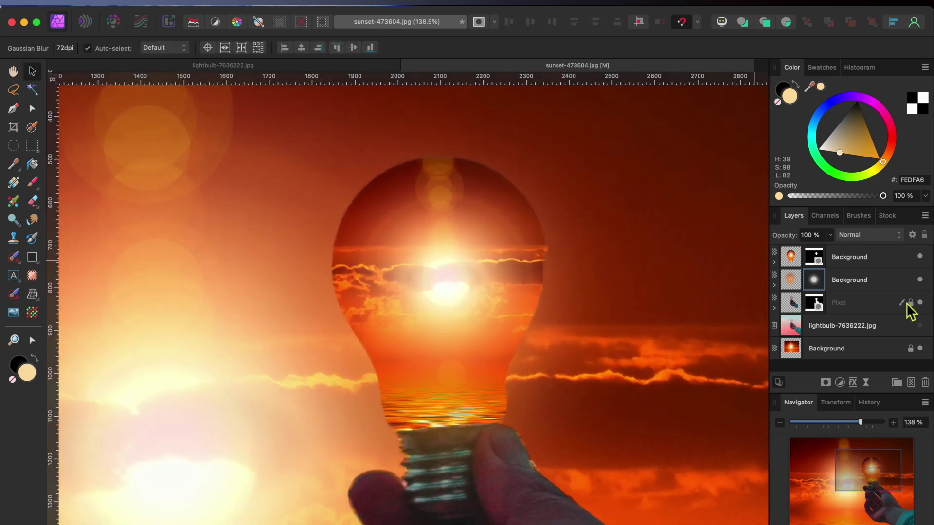
click(921, 281)
click(921, 281)
click(920, 280)
click(921, 280)
click(921, 281)
click(921, 281)
scroll(640, 291, down, 5)
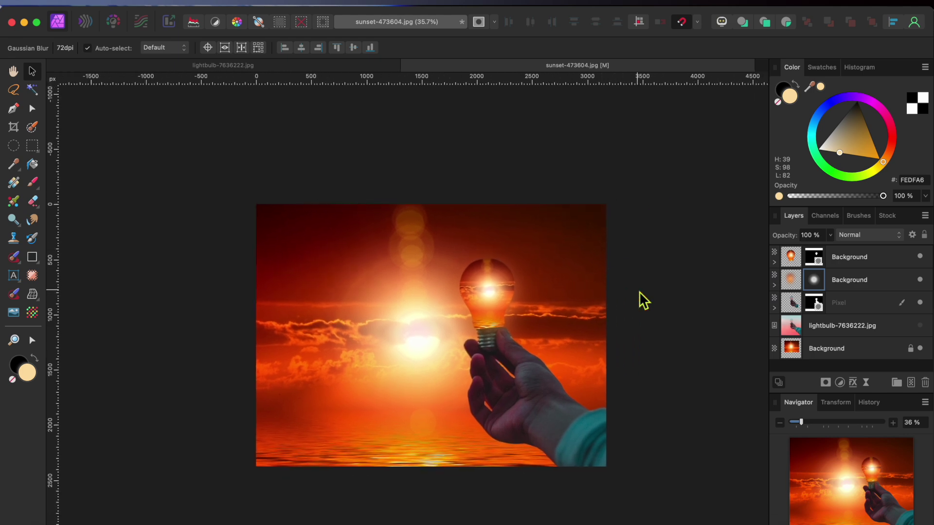
scroll(639, 301, up, 1)
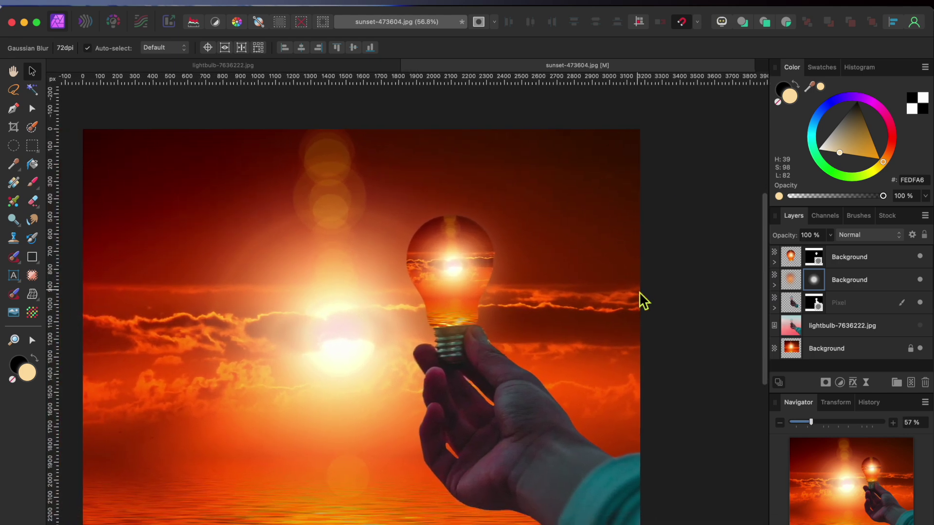